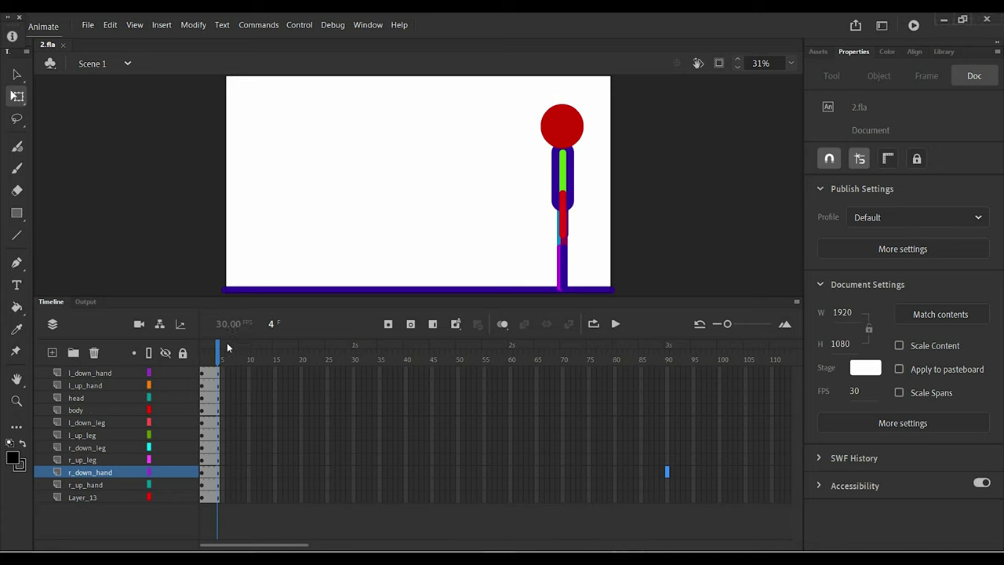
Return to frame 1 and shift the figure's head slightly forward of the body, toward the stage's left side
{"action": "left_click_drag", "start_coordinate": [218, 351], "coordinate": [169, 364]}
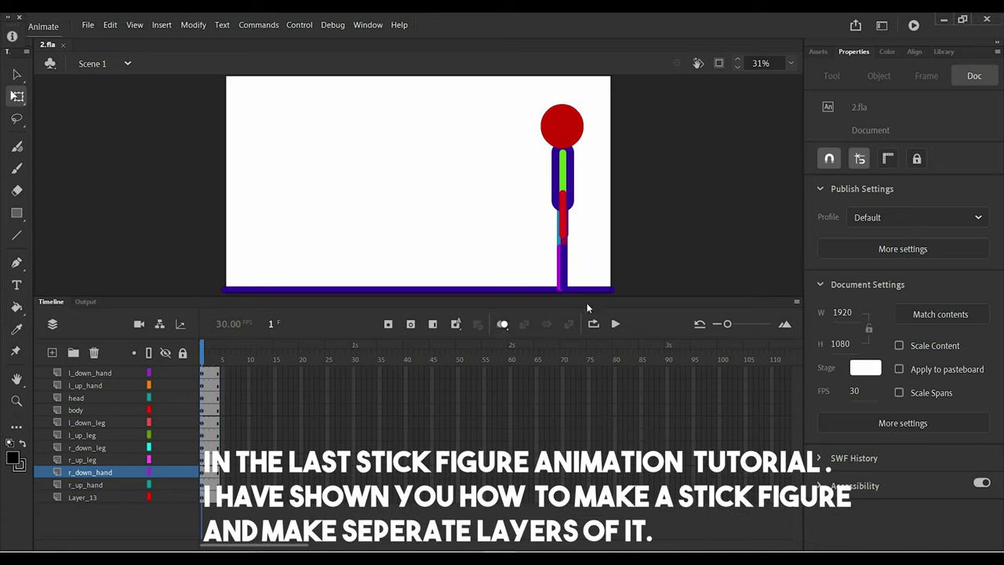
{"action": "left_click", "coordinate": [541, 274]}
{"action": "left_click", "coordinate": [448, 240]}
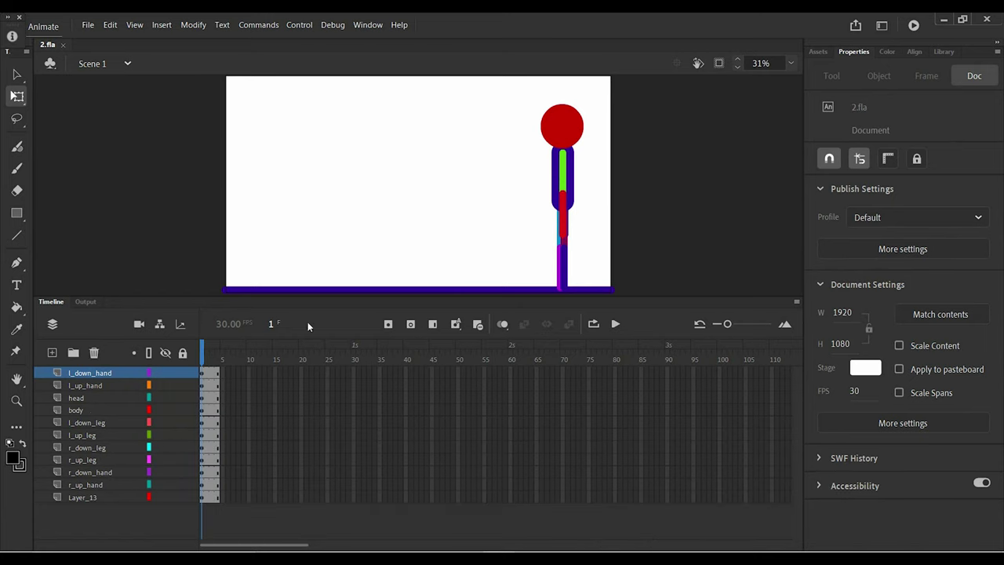
{"action": "left_click", "coordinate": [564, 128]}
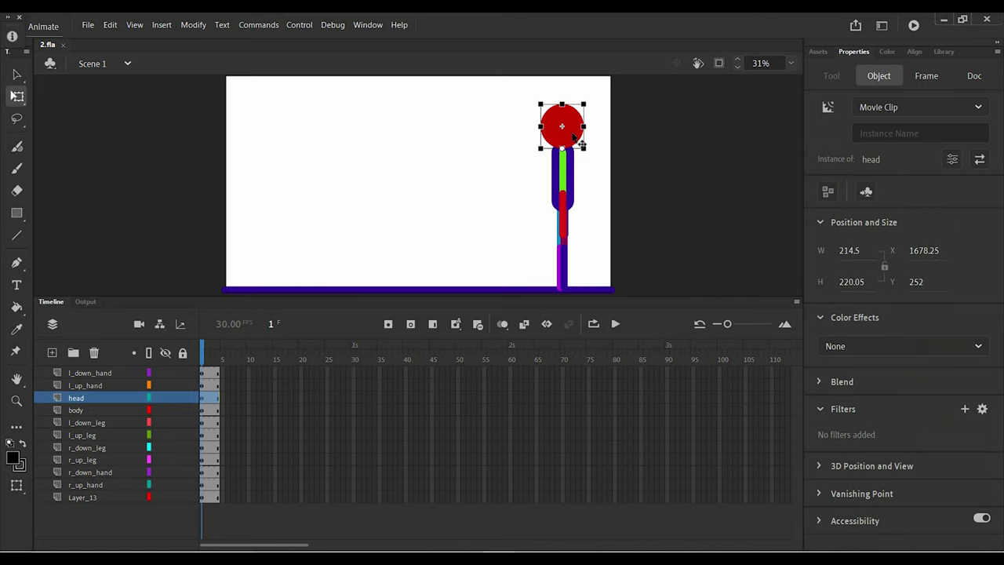
{"action": "left_click_drag", "start_coordinate": [574, 138], "coordinate": [566, 138]}
{"action": "left_click", "coordinate": [583, 167]}
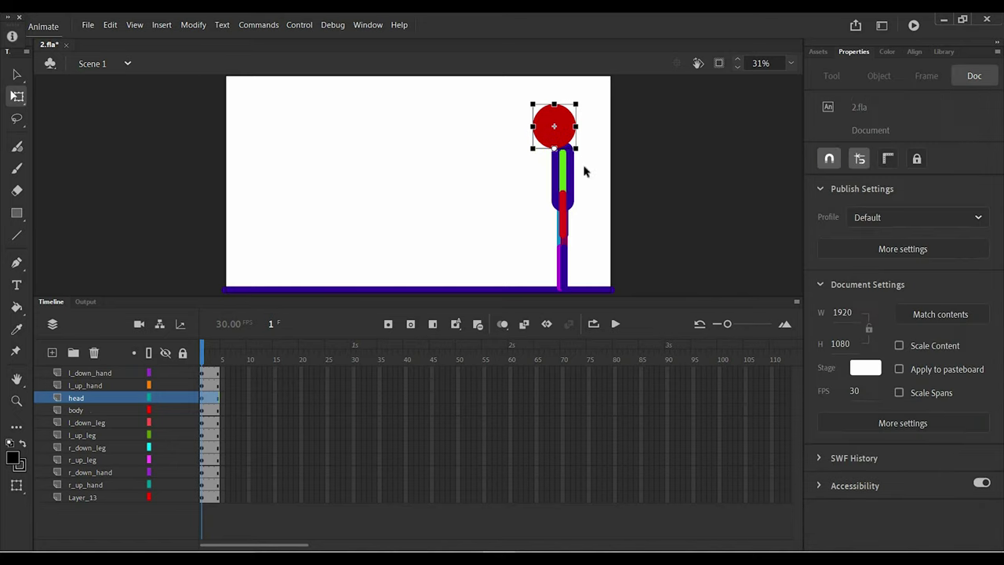
Swing the green left upper arm forward from the shoulder and attach the red lower arm at its elbow
{"action": "left_click", "coordinate": [562, 176]}
{"action": "mouse_move", "coordinate": [561, 204]}
{"action": "left_mouse_down"}
{"action": "mouse_move", "coordinate": [552, 204]}
{"action": "mouse_move", "coordinate": [556, 224]}
{"action": "mouse_move", "coordinate": [552, 212]}
{"action": "left_mouse_up"}
{"action": "left_click", "coordinate": [585, 221]}
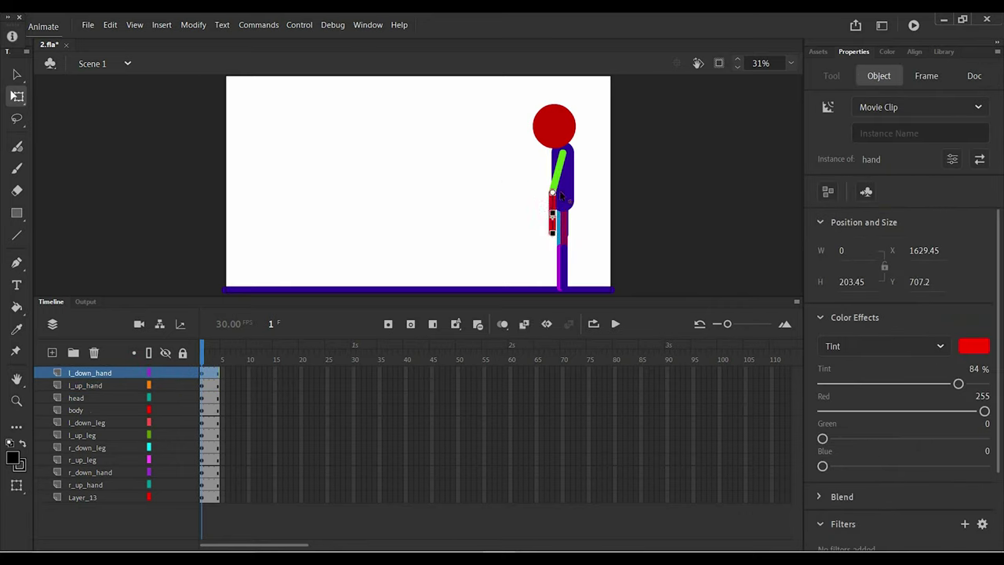
{"action": "left_click", "coordinate": [562, 157]}
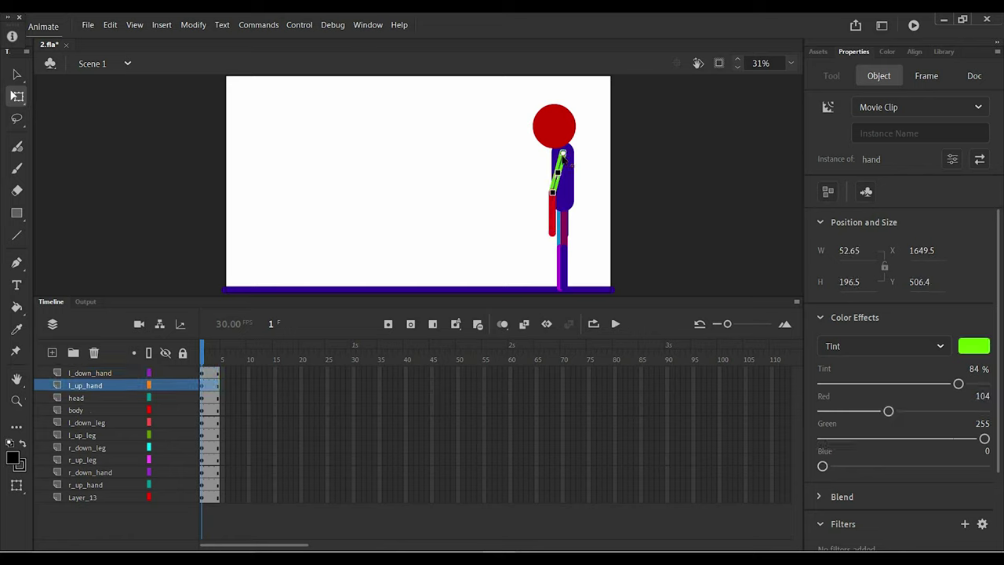
Bend the red left lower arm at the elbow so it points forward and upward
{"action": "left_click", "coordinate": [552, 224]}
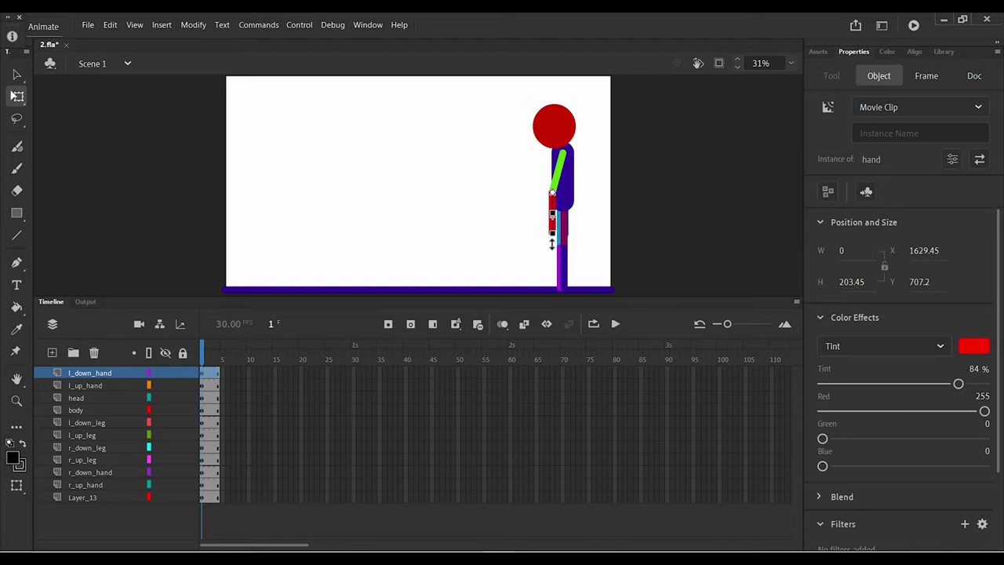
{"action": "left_click_drag", "start_coordinate": [553, 250], "coordinate": [538, 202]}
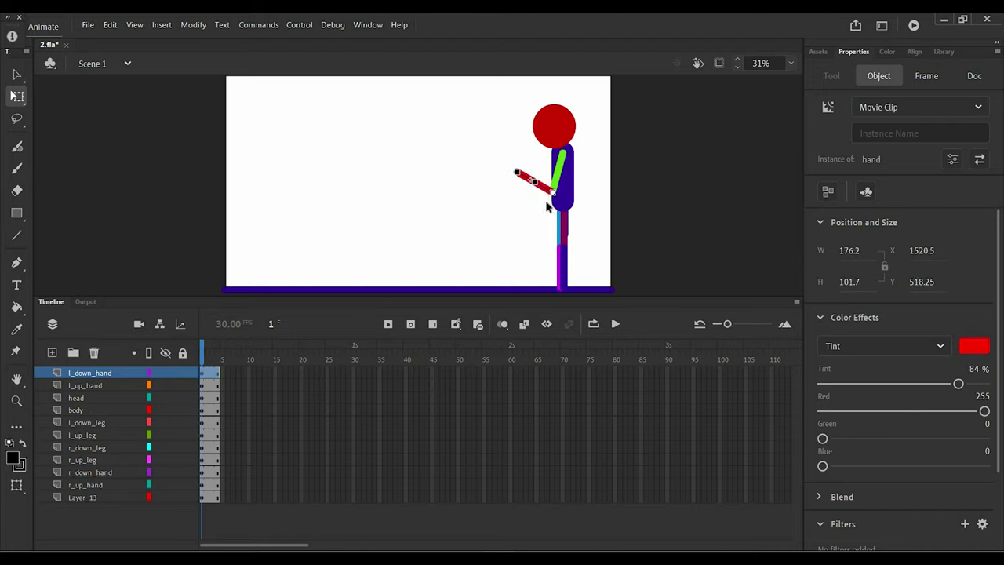
{"action": "left_click", "coordinate": [590, 234]}
Swing the left upper arm farther forward and reattach the red lower arm precisely at its elbow
{"action": "left_click", "coordinate": [555, 196]}
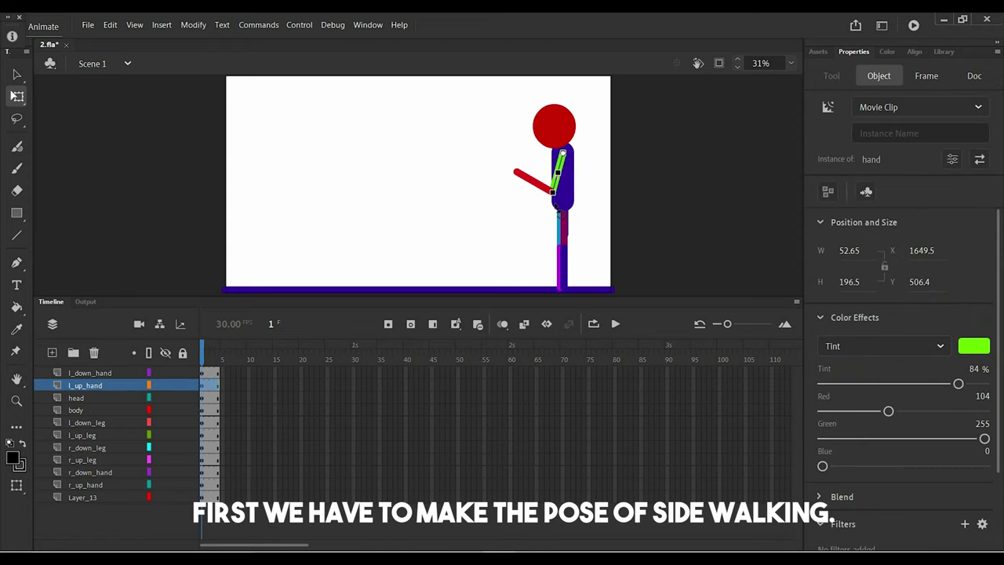
{"action": "left_click_drag", "start_coordinate": [556, 202], "coordinate": [547, 205]}
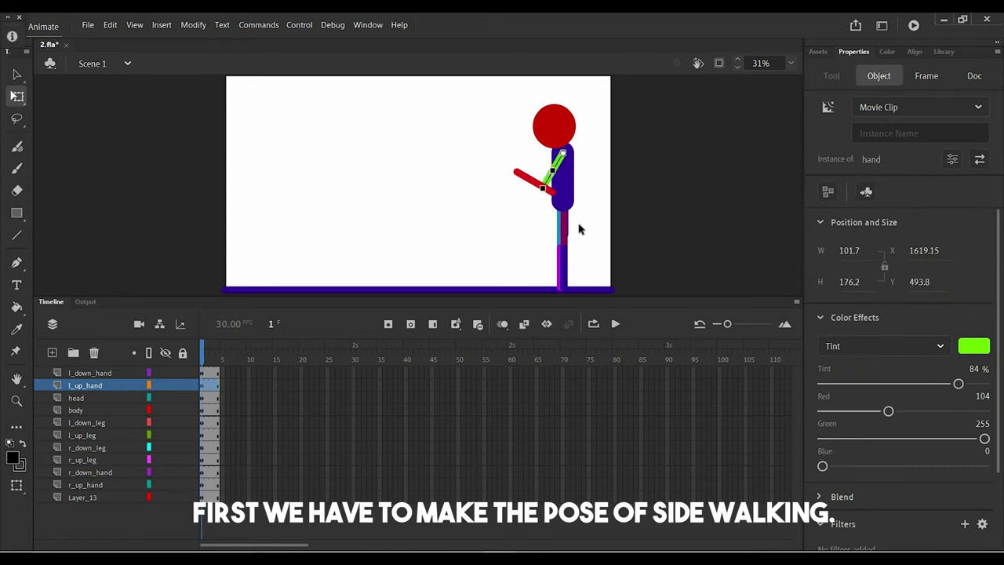
{"action": "left_click", "coordinate": [502, 209]}
{"action": "left_click", "coordinate": [519, 180]}
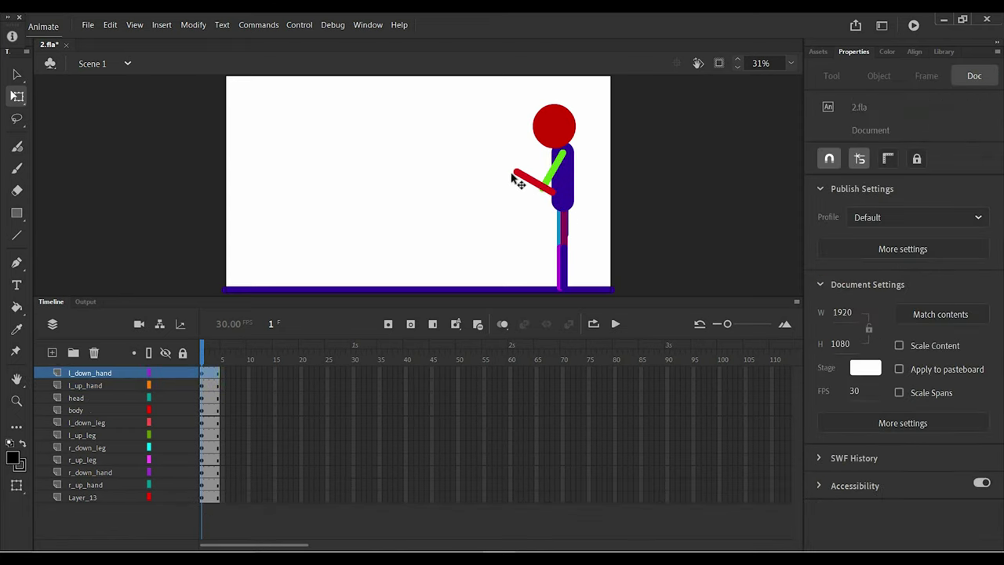
{"action": "left_click_drag", "start_coordinate": [520, 180], "coordinate": [515, 176]}
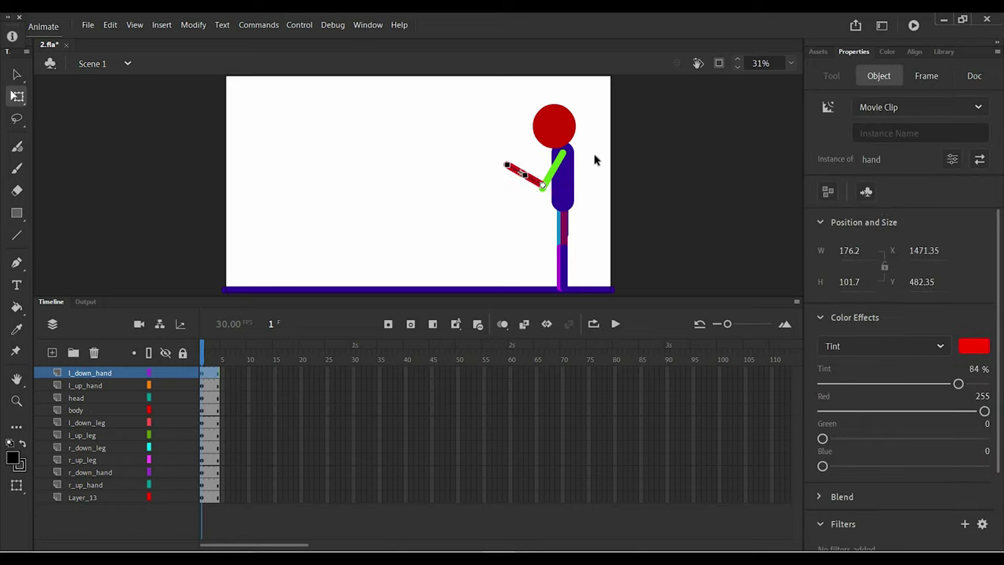
{"action": "key", "text": "Down"}
{"action": "key", "text": "Down"}
{"action": "key", "text": "Down"}
{"action": "key", "text": "Down"}
{"action": "key", "text": "Down"}
{"action": "key", "text": "Down"}
{"action": "key", "text": "Down"}
{"action": "key", "text": "Up"}
{"action": "key", "text": "Right"}
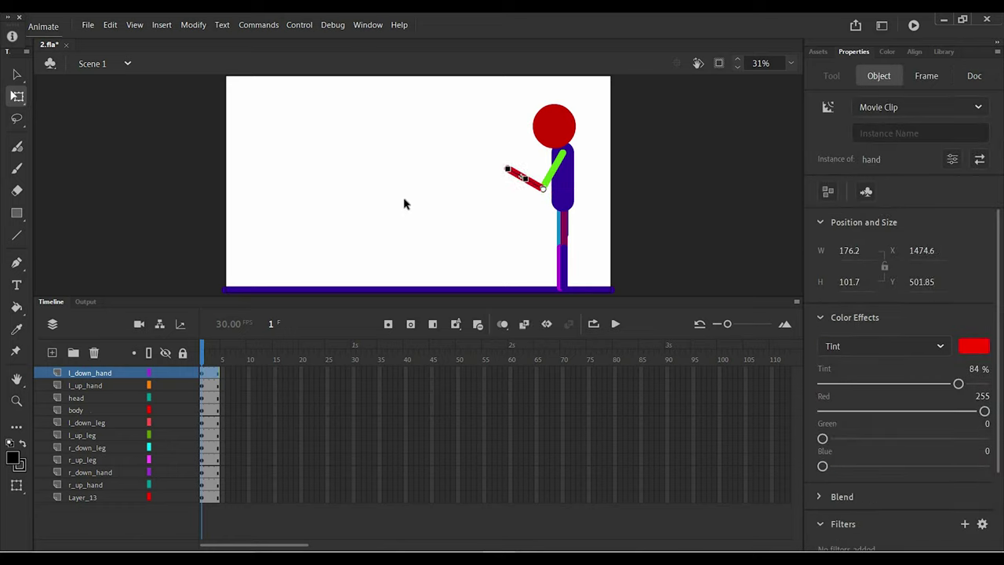
{"action": "left_click", "coordinate": [405, 201]}
Fine-tune the head's position above the body with small nudges to the right and down
{"action": "left_click_drag", "start_coordinate": [561, 124], "coordinate": [564, 126]}
{"action": "left_click", "coordinate": [599, 143]}
{"action": "left_click", "coordinate": [557, 111]}
{"action": "key", "text": "Right"}
{"action": "key", "text": "Right"}
{"action": "key", "text": "Right"}
{"action": "key", "text": "Down"}
{"action": "key", "text": "Down"}
{"action": "left_click", "coordinate": [374, 116]}
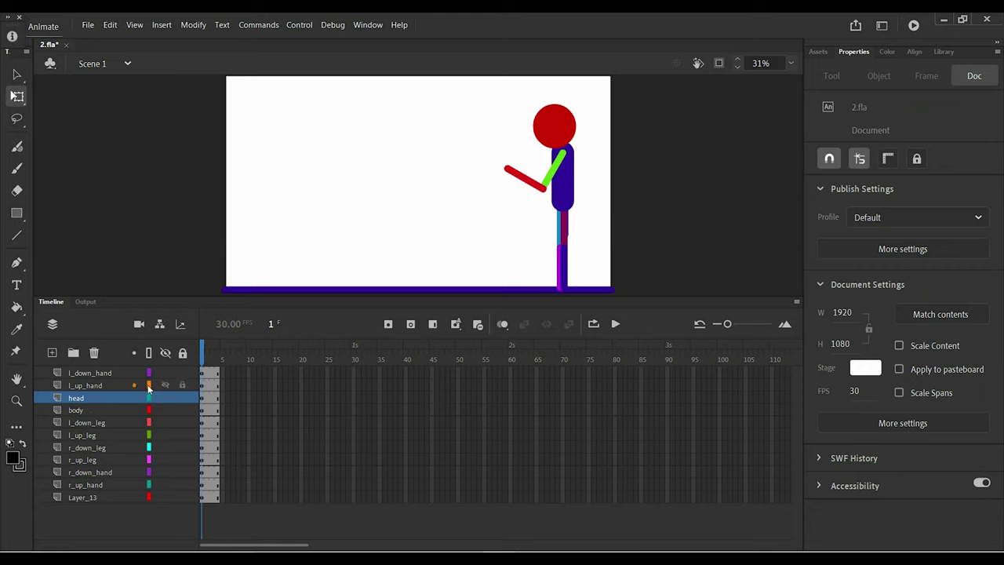
Hide the body layer and swing the right arm backward, with the blue lower arm attached at the yellow upper arm's elbow
{"action": "left_click", "coordinate": [166, 411]}
{"action": "left_click", "coordinate": [570, 187]}
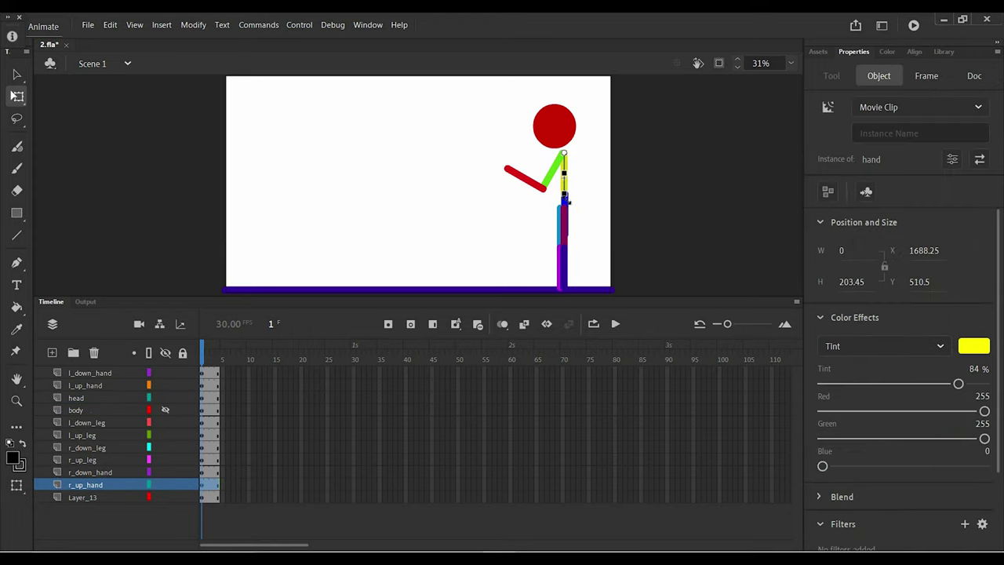
{"action": "left_click", "coordinate": [590, 181]}
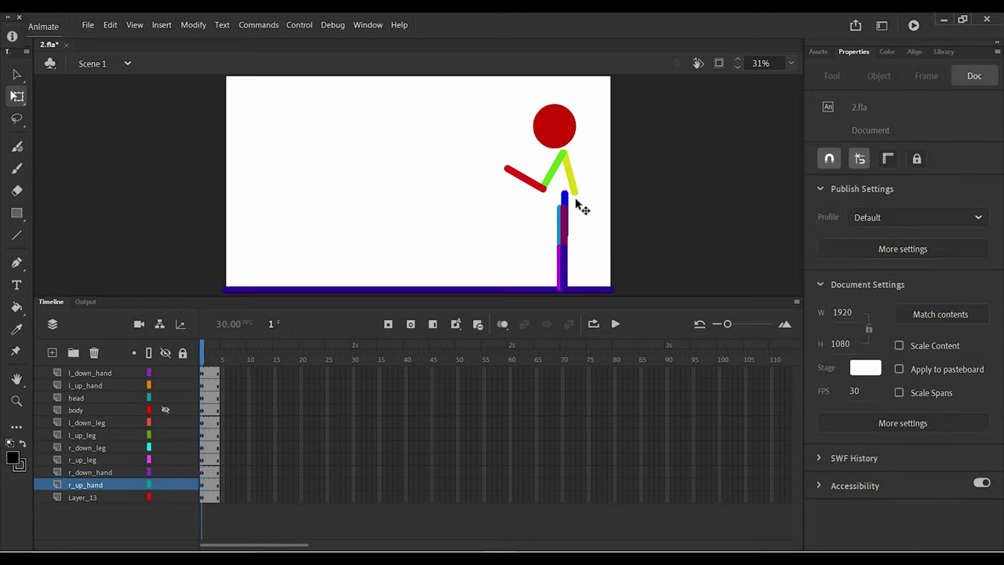
{"action": "left_click_drag", "start_coordinate": [566, 201], "coordinate": [575, 201]}
{"action": "left_click_drag", "start_coordinate": [579, 250], "coordinate": [601, 235]}
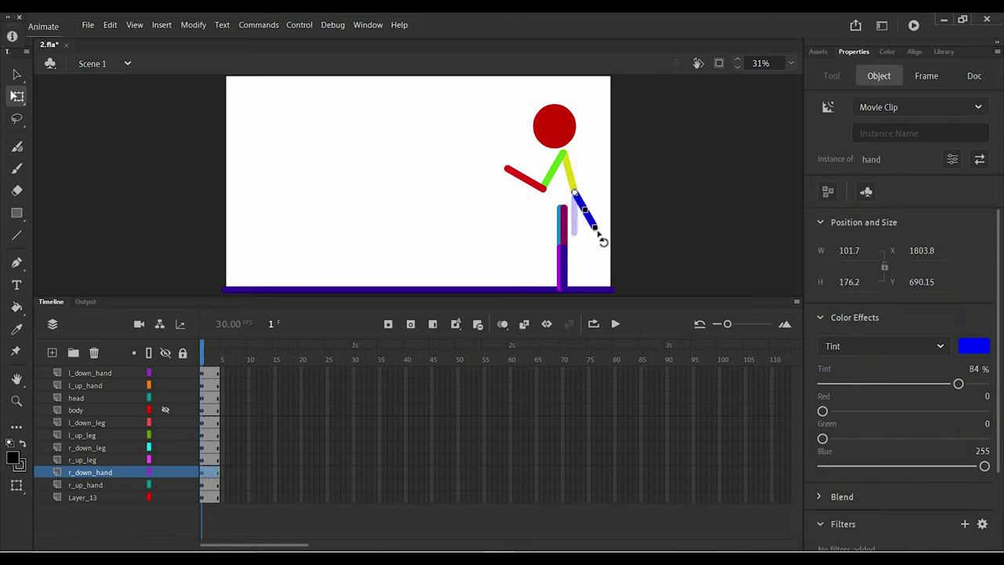
Swing the right upper arm farther back with the attached lower arm bent slightly forward, and show the body layer again
{"action": "left_click", "coordinate": [571, 180]}
{"action": "left_click_drag", "start_coordinate": [577, 198], "coordinate": [600, 220]}
{"action": "key", "text": "ctrl+z"}
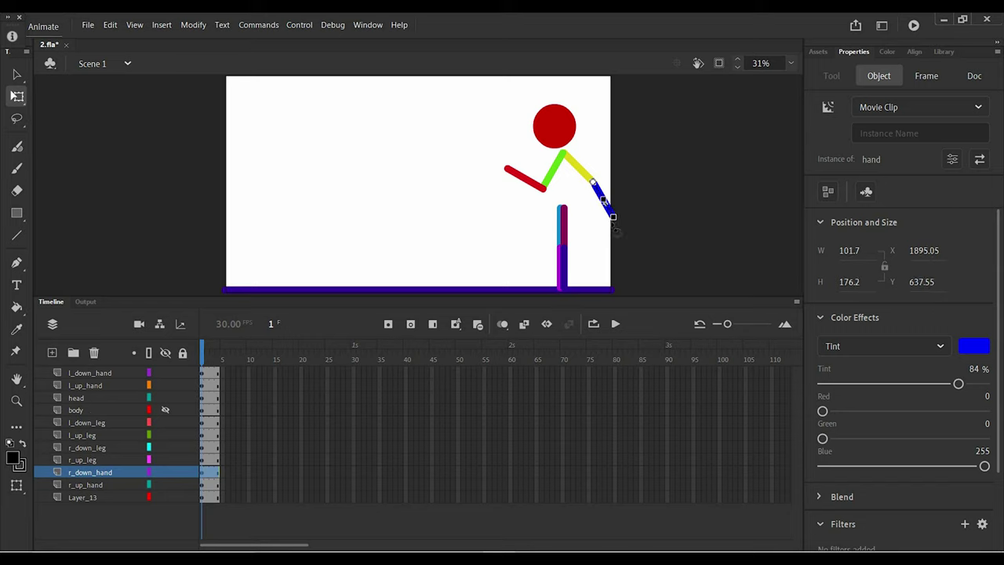
{"action": "left_click_drag", "start_coordinate": [617, 231], "coordinate": [590, 224]}
{"action": "left_click", "coordinate": [578, 228]}
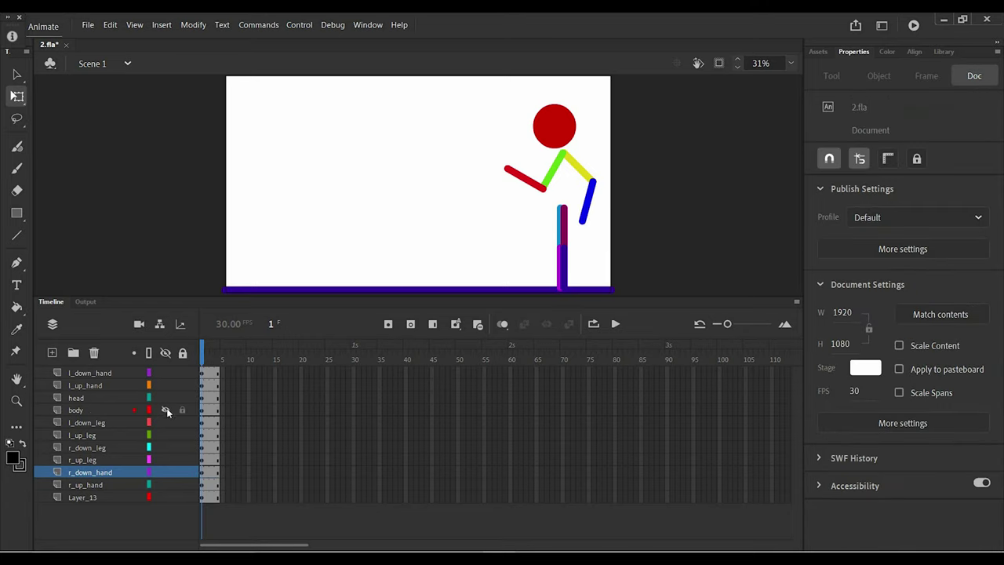
{"action": "left_click", "coordinate": [166, 411]}
Spread the legs into a stride, with the left leg angled backward and the right leg angled forward from the hips
{"action": "left_click", "coordinate": [561, 239]}
{"action": "left_click_drag", "start_coordinate": [561, 263], "coordinate": [601, 269]}
{"action": "left_click", "coordinate": [556, 269]}
{"action": "left_click", "coordinate": [558, 270]}
{"action": "left_click", "coordinate": [573, 245]}
{"action": "left_click", "coordinate": [564, 238]}
{"action": "left_click", "coordinate": [578, 266]}
{"action": "left_click", "coordinate": [570, 246]}
{"action": "left_click", "coordinate": [554, 236]}
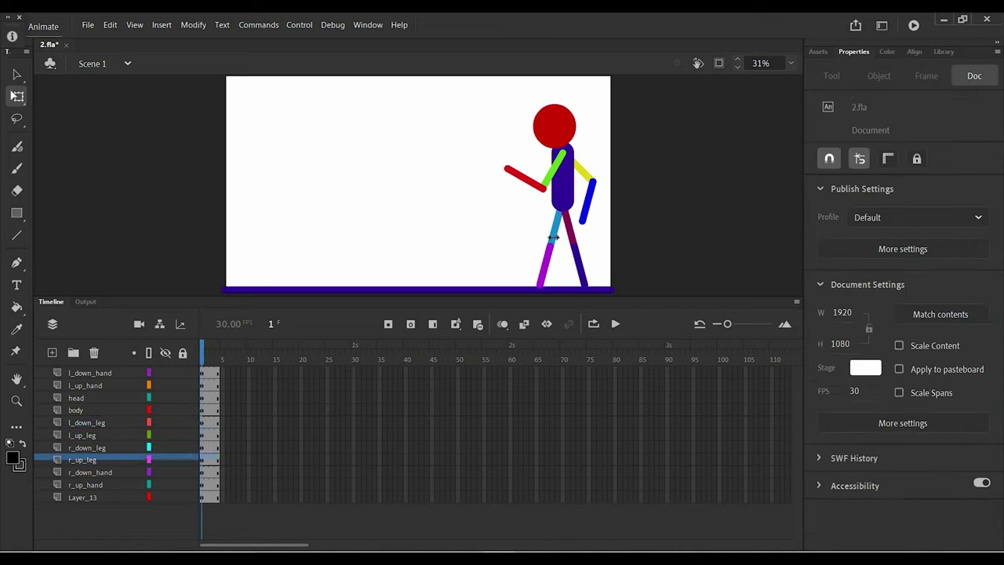
Rotate the magenta right lower leg at the knee so it stands vertically on the ground line
{"action": "left_click", "coordinate": [544, 276]}
{"action": "left_click_drag", "start_coordinate": [541, 292], "coordinate": [551, 295]}
{"action": "left_click", "coordinate": [564, 264]}
Bend the left lower leg farther backward at the knee so the foot trails behind
{"action": "left_click", "coordinate": [572, 235]}
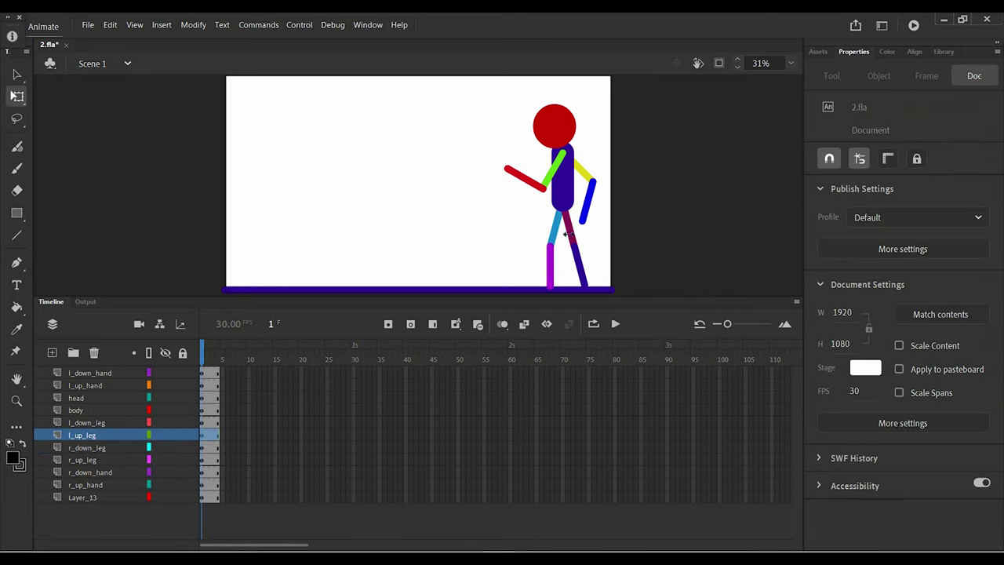
{"action": "mouse_move", "coordinate": [574, 259]}
{"action": "left_mouse_down"}
{"action": "mouse_move", "coordinate": [564, 262]}
{"action": "mouse_move", "coordinate": [578, 264]}
{"action": "left_mouse_up"}
{"action": "left_click", "coordinate": [588, 264]}
{"action": "left_click", "coordinate": [579, 264]}
{"action": "left_click", "coordinate": [586, 255]}
{"action": "left_click", "coordinate": [587, 275]}
{"action": "left_click", "coordinate": [565, 245]}
{"action": "left_click", "coordinate": [580, 269]}
{"action": "left_click", "coordinate": [590, 284]}
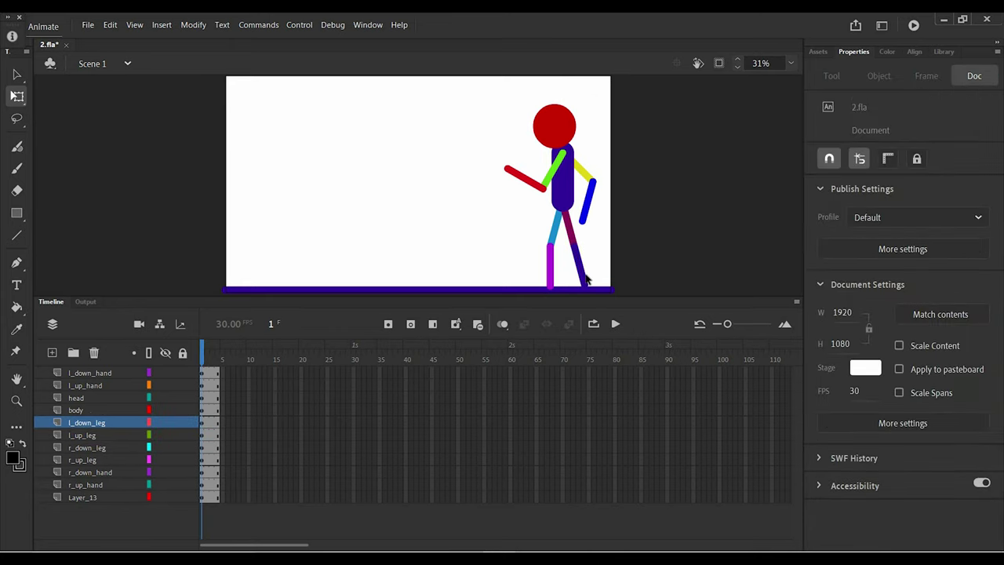
{"action": "left_click", "coordinate": [585, 280]}
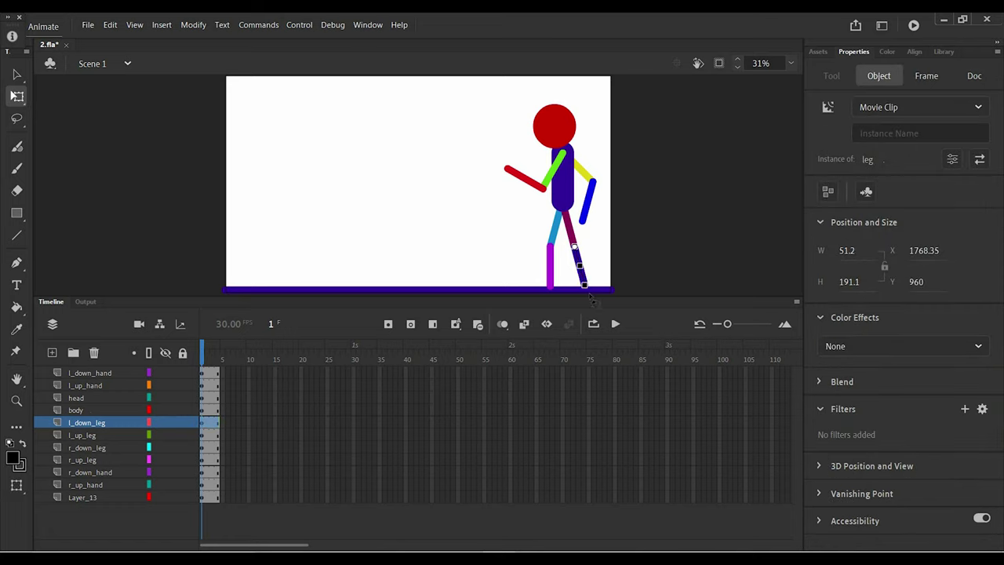
{"action": "left_click_drag", "start_coordinate": [590, 296], "coordinate": [596, 298]}
Fine-tune the lower legs, nudging the left one down so its foot sits closer to the ground line
{"action": "left_click", "coordinate": [555, 264]}
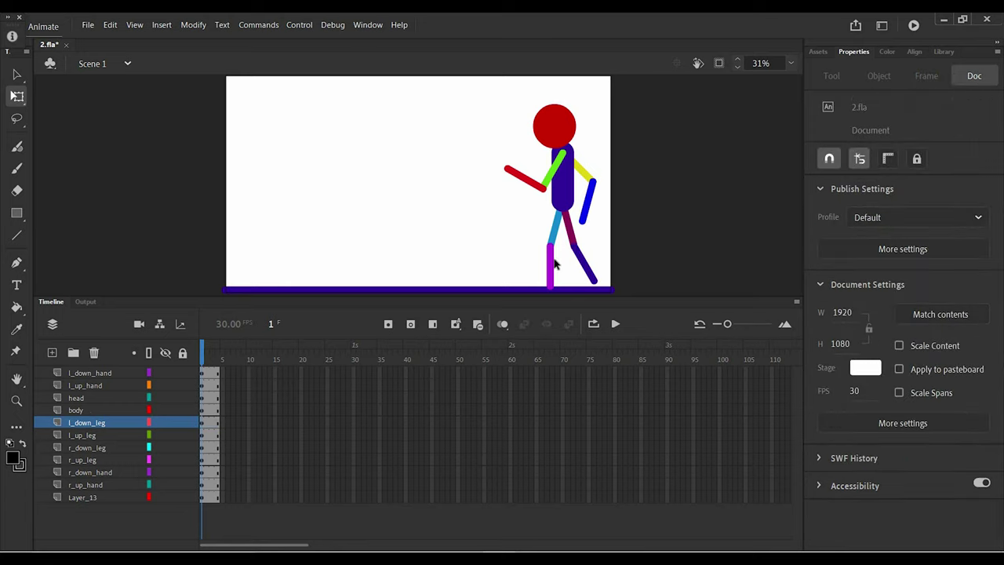
{"action": "left_click", "coordinate": [554, 268]}
{"action": "left_click_drag", "start_coordinate": [552, 295], "coordinate": [552, 298]}
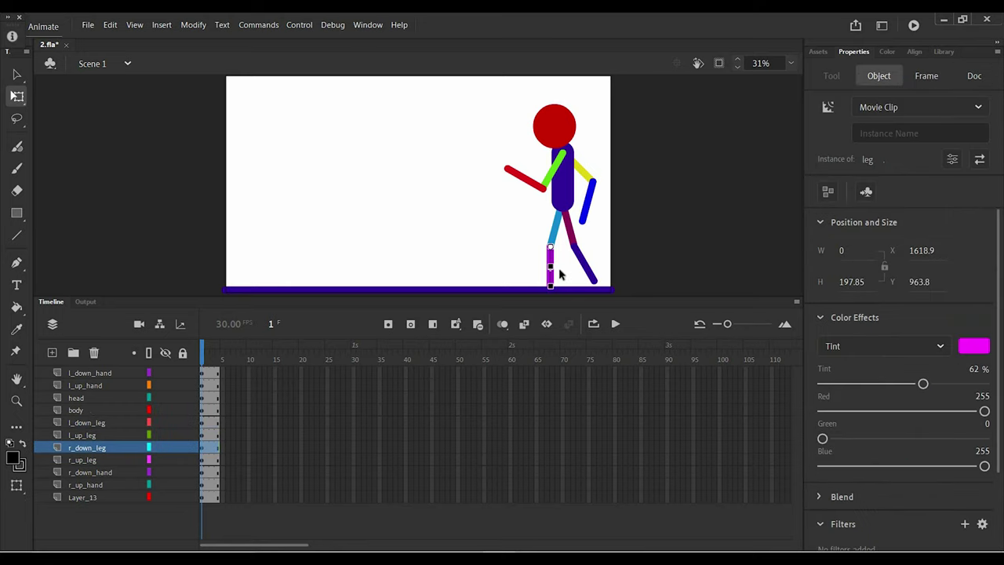
{"action": "left_click", "coordinate": [568, 283]}
{"action": "left_click", "coordinate": [599, 280]}
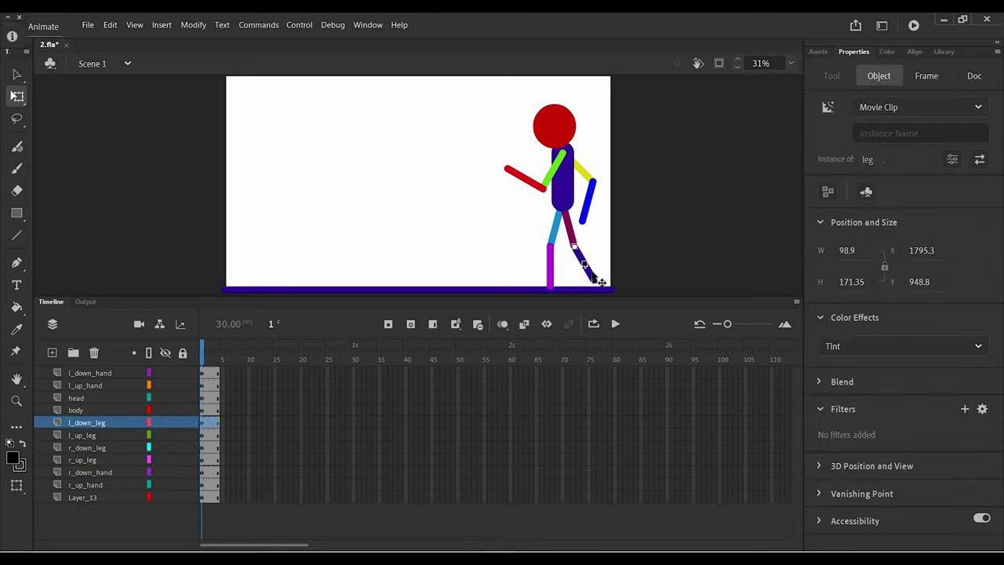
{"action": "key", "text": "Down"}
{"action": "key", "text": "Down"}
{"action": "key", "text": "Down"}
{"action": "left_click", "coordinate": [469, 231]}
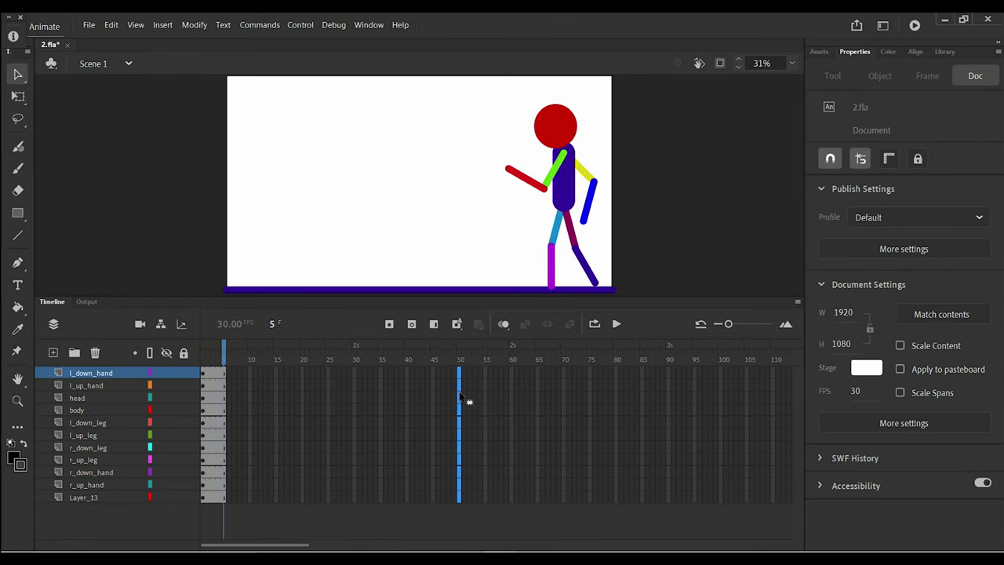
Extend every layer to frame 50 and place keyframes on all layers at frame 40
{"action": "right_click", "coordinate": [460, 397]}
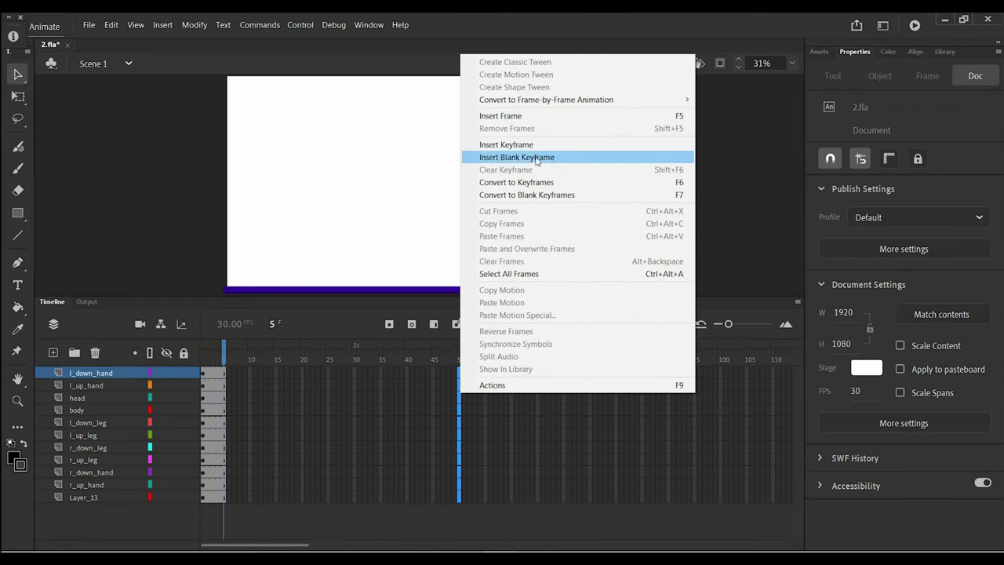
{"action": "left_click", "coordinate": [545, 116]}
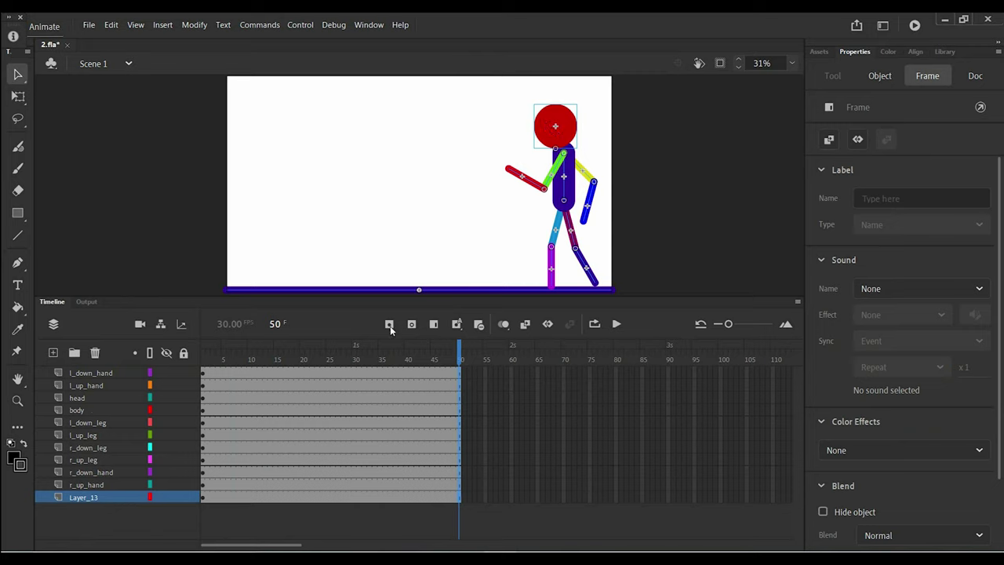
{"action": "left_click_drag", "start_coordinate": [412, 500], "coordinate": [410, 373]}
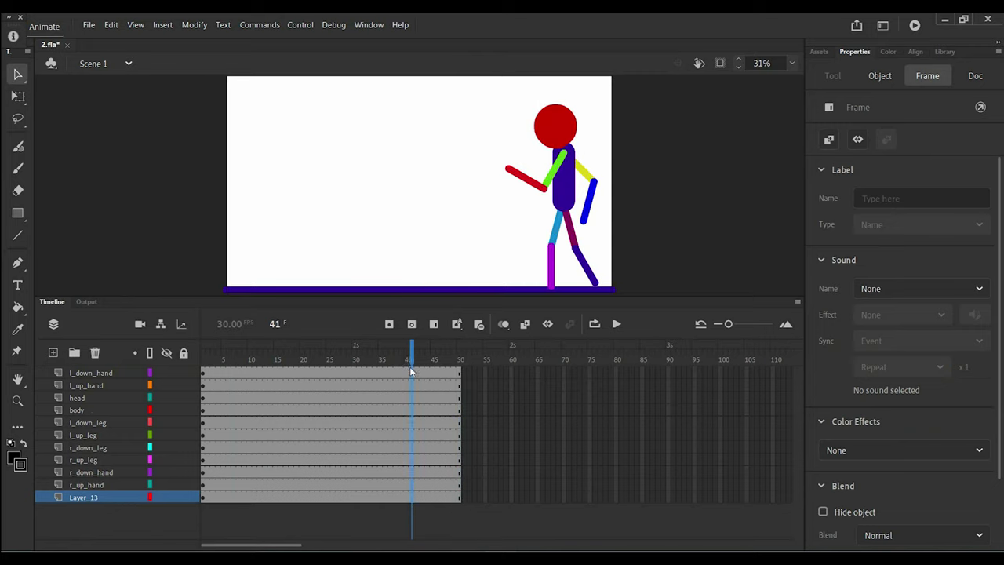
{"action": "right_click", "coordinate": [410, 375]}
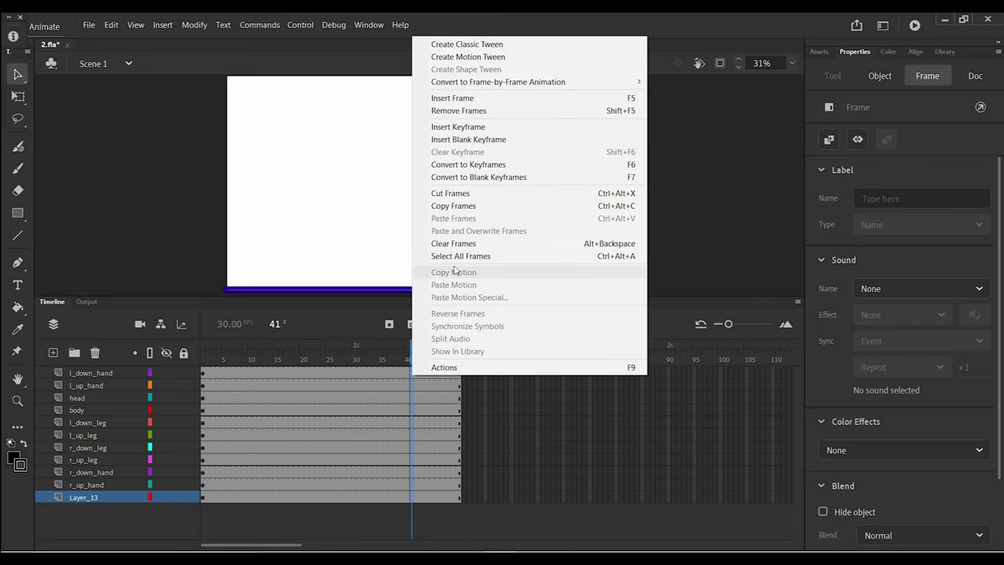
{"action": "left_click", "coordinate": [510, 130]}
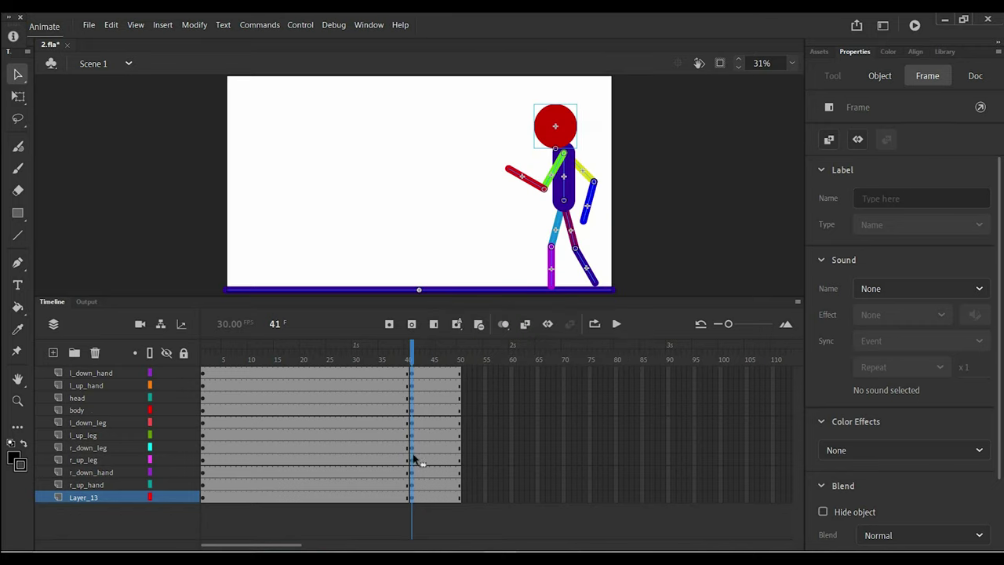
{"action": "left_click", "coordinate": [406, 460]}
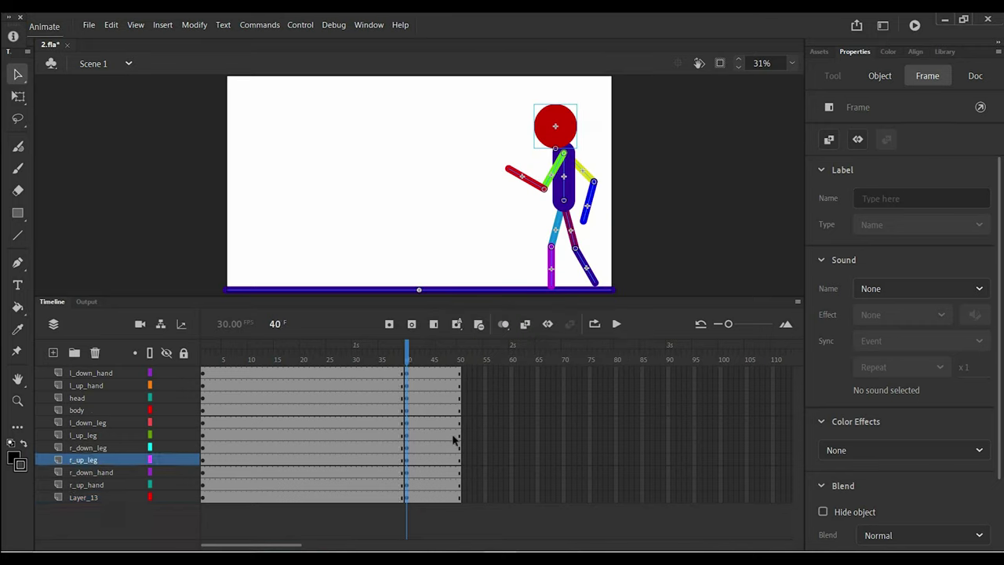
Add a new layer named line directly above Layer_13
{"action": "left_click", "coordinate": [246, 352]}
{"action": "left_click_drag", "start_coordinate": [241, 349], "coordinate": [407, 379]}
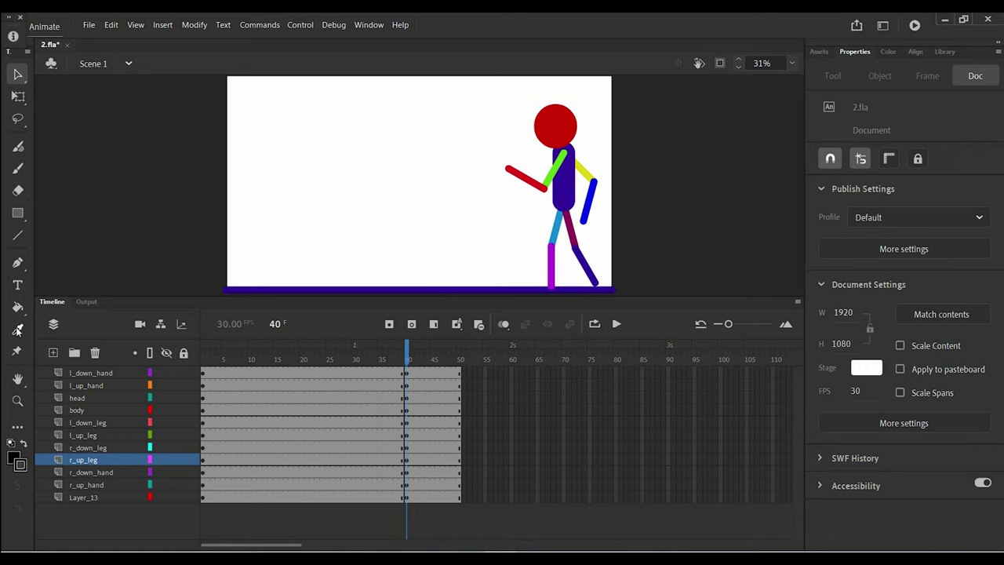
{"action": "left_click", "coordinate": [54, 352]}
{"action": "type", "text": "line"}
{"action": "key", "text": "Return"}
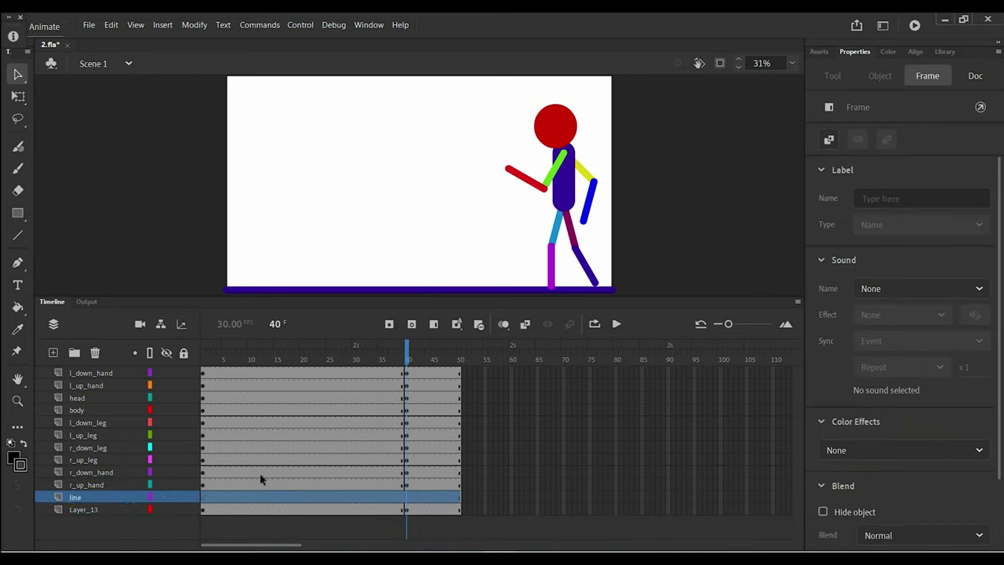
Draw a black horizontal guide line across the full stage width near the top, and place a copy just above it
{"action": "left_click", "coordinate": [18, 235]}
{"action": "left_click_drag", "start_coordinate": [227, 96], "coordinate": [611, 97]}
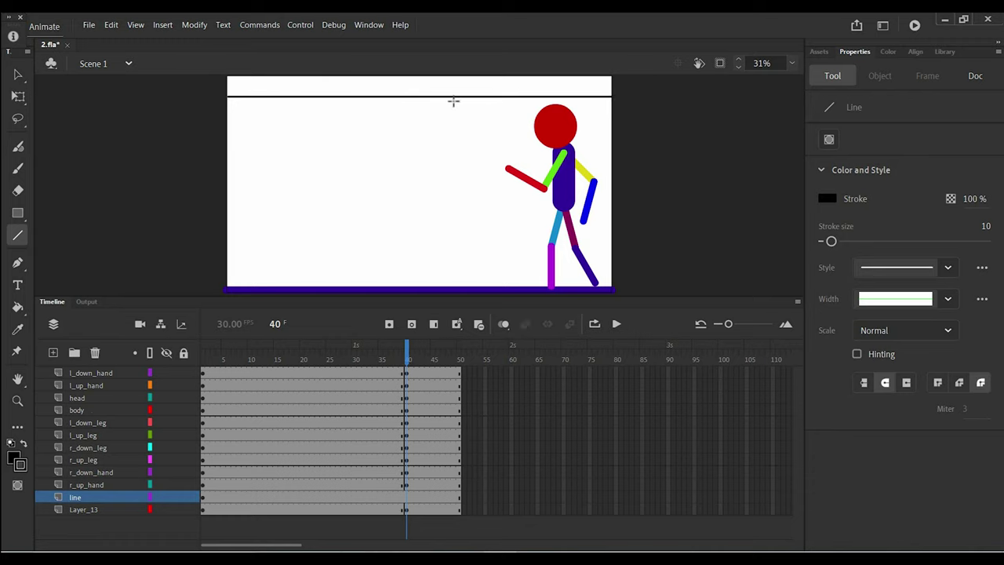
{"action": "key", "text": "v"}
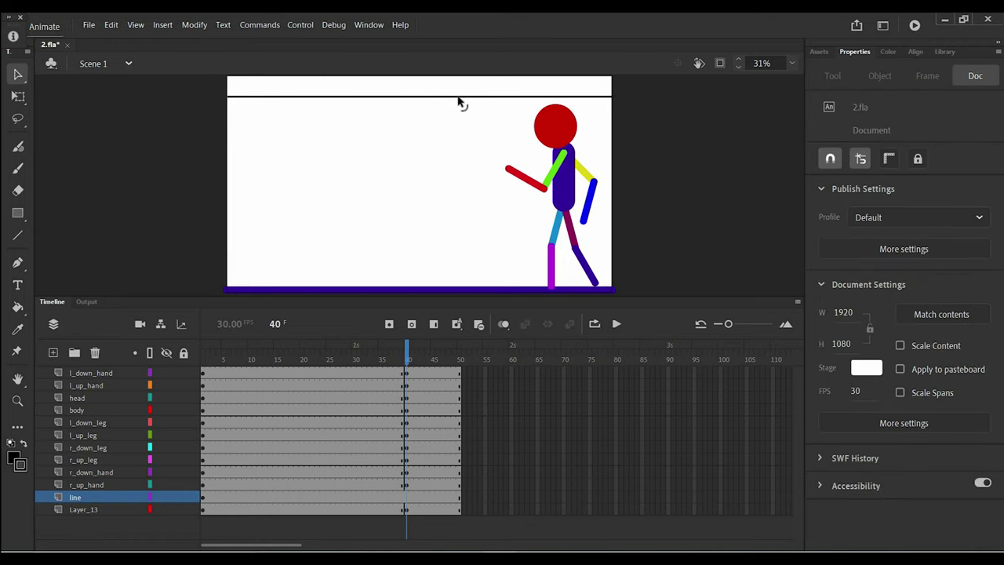
{"action": "left_click", "coordinate": [459, 97]}
{"action": "key", "text": "ctrl+v"}
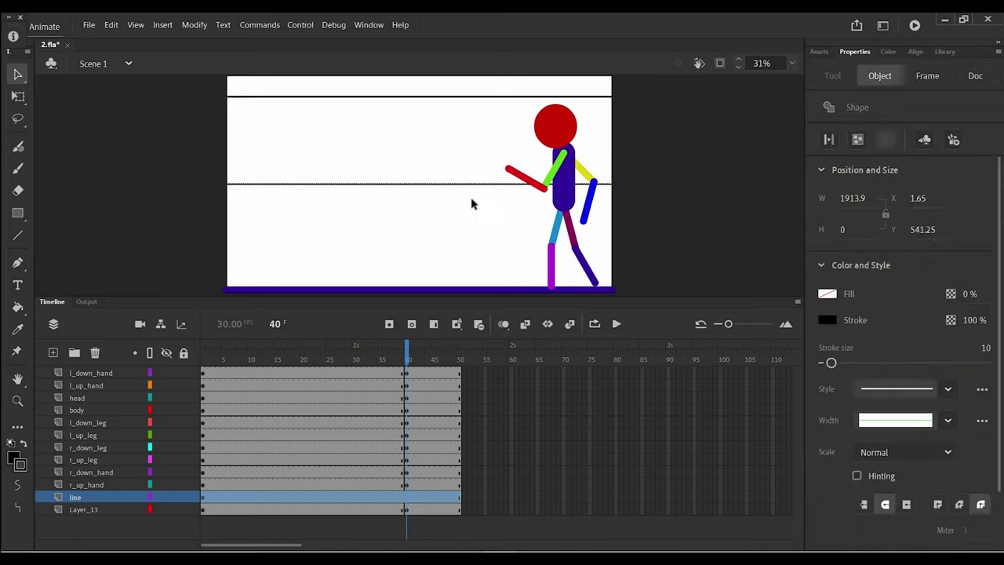
{"action": "left_click_drag", "start_coordinate": [477, 181], "coordinate": [478, 89]}
{"action": "left_click", "coordinate": [505, 108]}
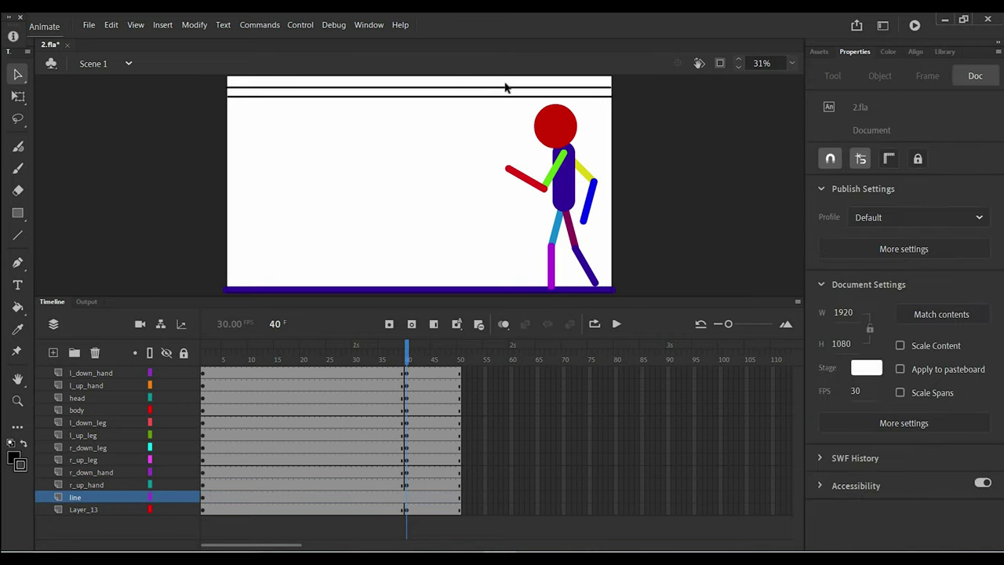
Move both guide lines down together until the lower one touches the top of the figure's head
{"action": "left_click", "coordinate": [517, 95]}
{"action": "left_click", "coordinate": [518, 89], "text": "shift"}
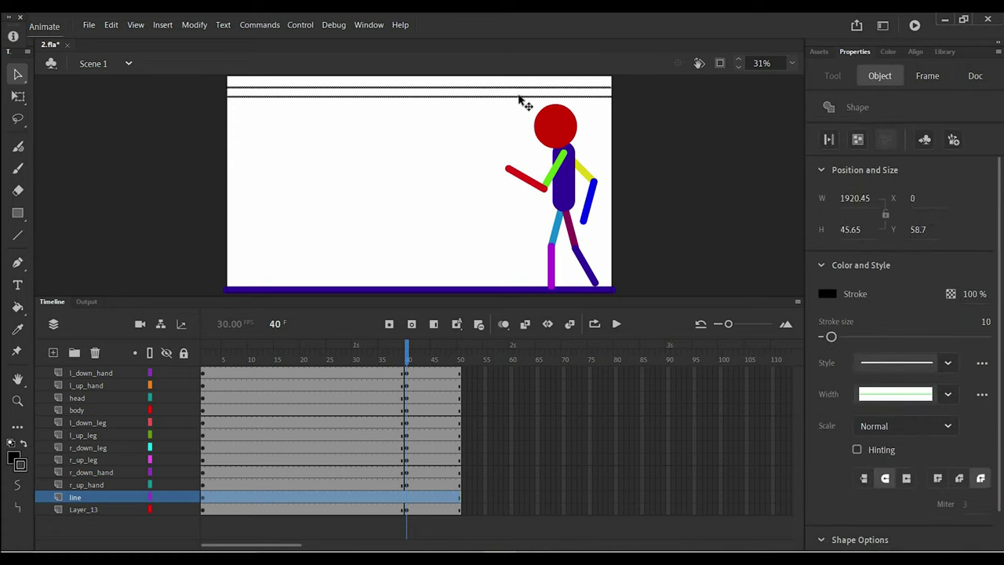
{"action": "left_click_drag", "start_coordinate": [522, 102], "coordinate": [522, 107]}
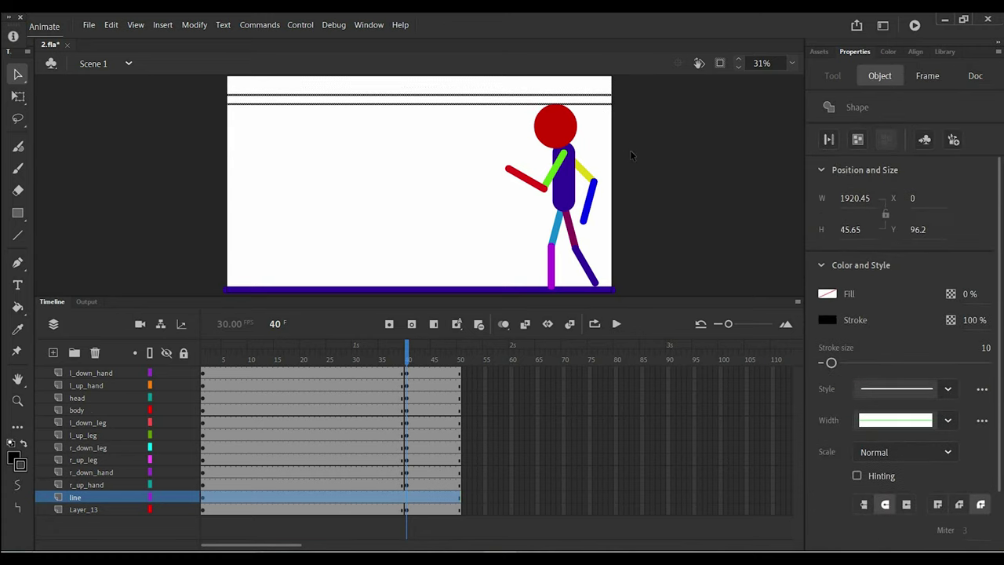
{"action": "left_click", "coordinate": [630, 150]}
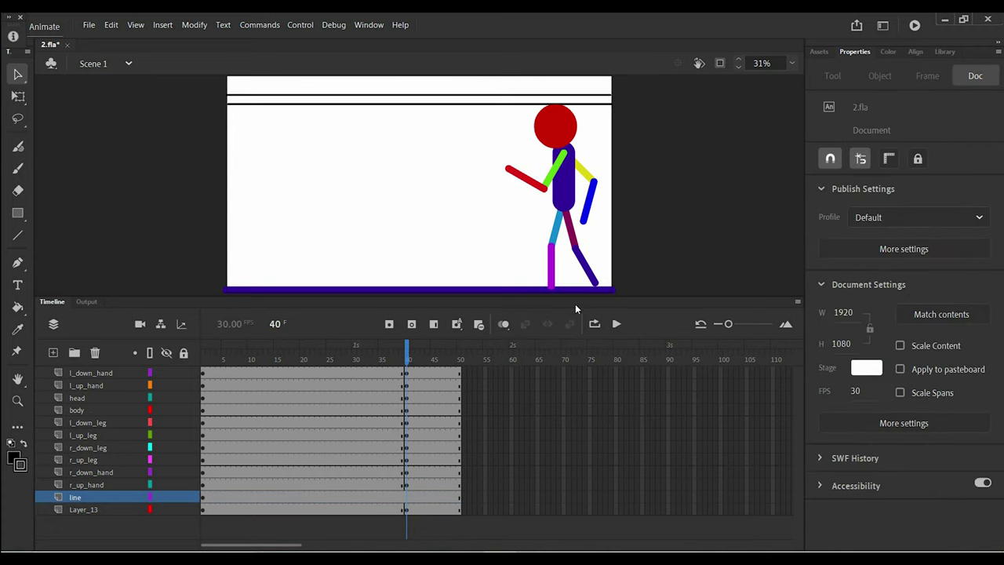
Insert keyframes on all layers at frame 20 and turn on onion skinning for the selected range
{"action": "left_click", "coordinate": [306, 387]}
{"action": "right_click", "coordinate": [303, 388]}
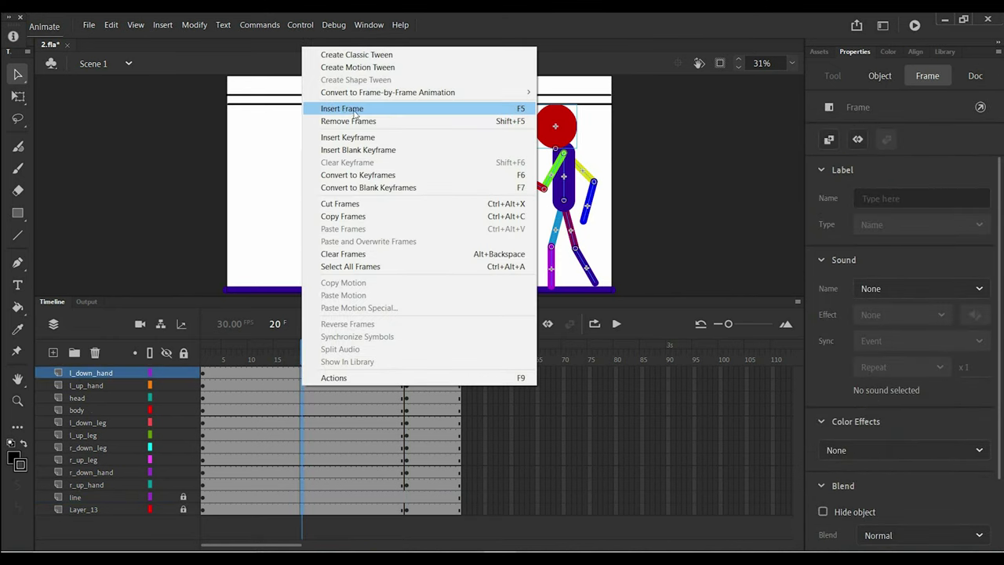
{"action": "left_click", "coordinate": [352, 137]}
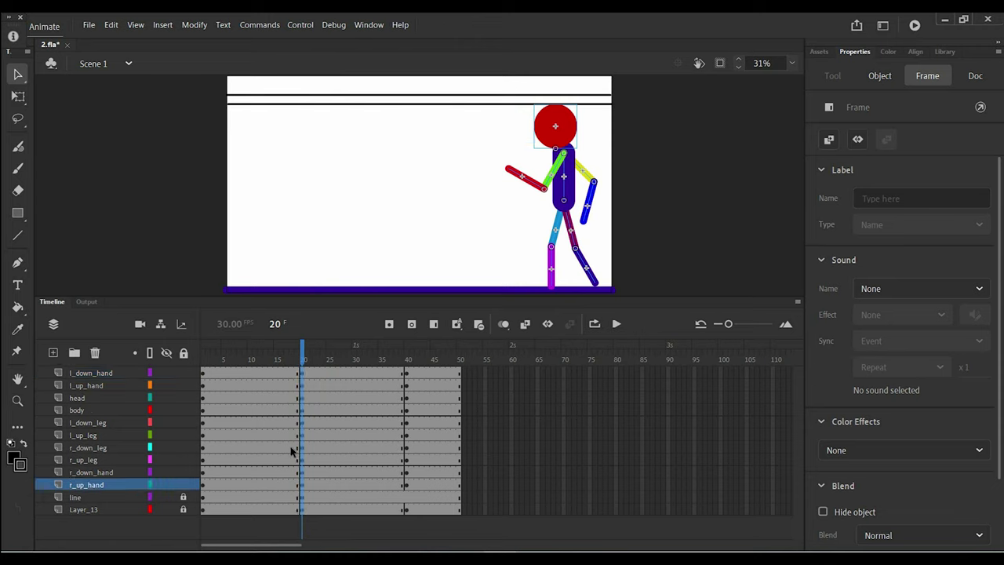
{"action": "left_click_drag", "start_coordinate": [306, 364], "coordinate": [304, 386]}
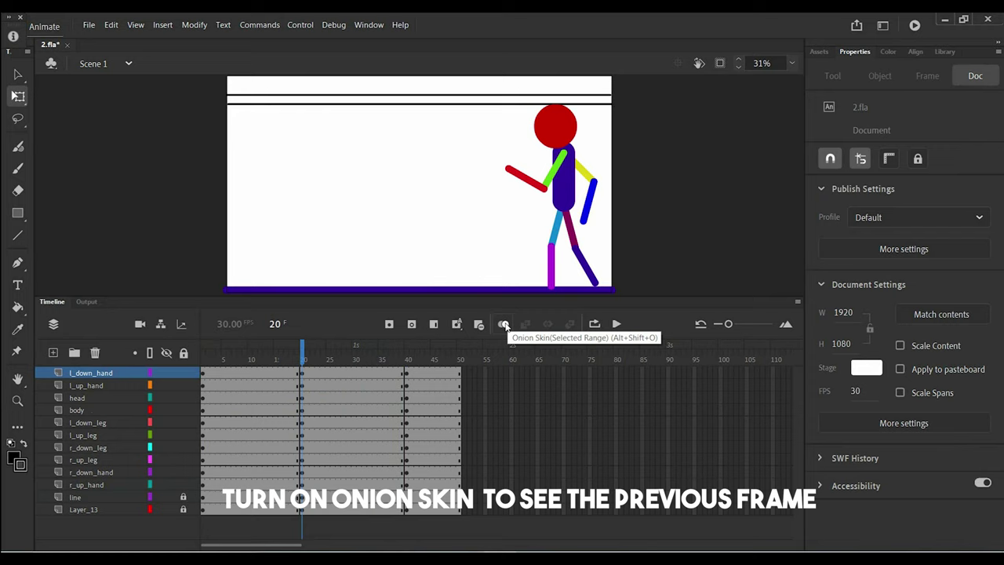
{"action": "left_click", "coordinate": [505, 324]}
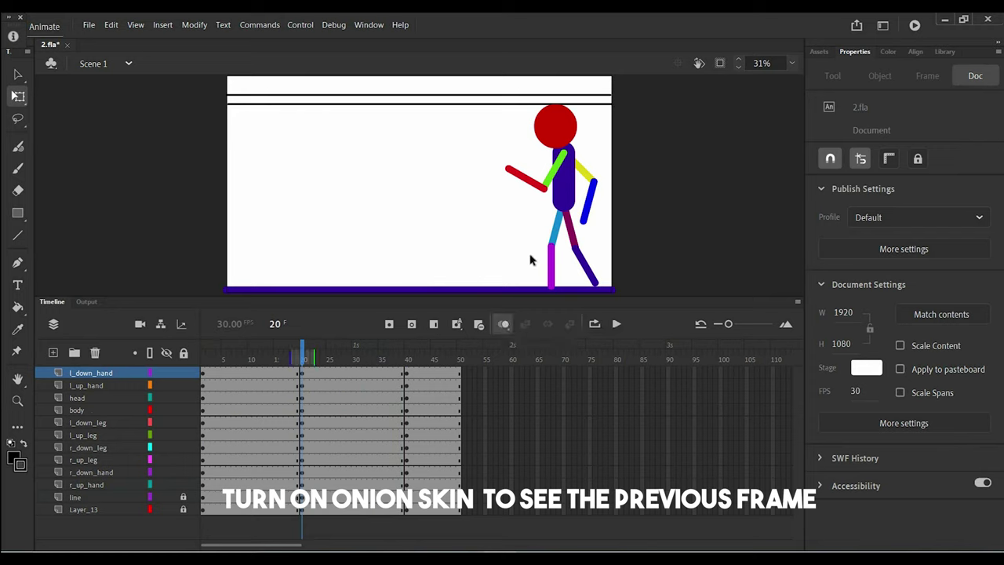
Swap the upper legs at frame 20, rotating the left one forward and the right one backward over each other's earlier pose
{"action": "left_click", "coordinate": [581, 248]}
{"action": "left_click_drag", "start_coordinate": [579, 259], "coordinate": [561, 269]}
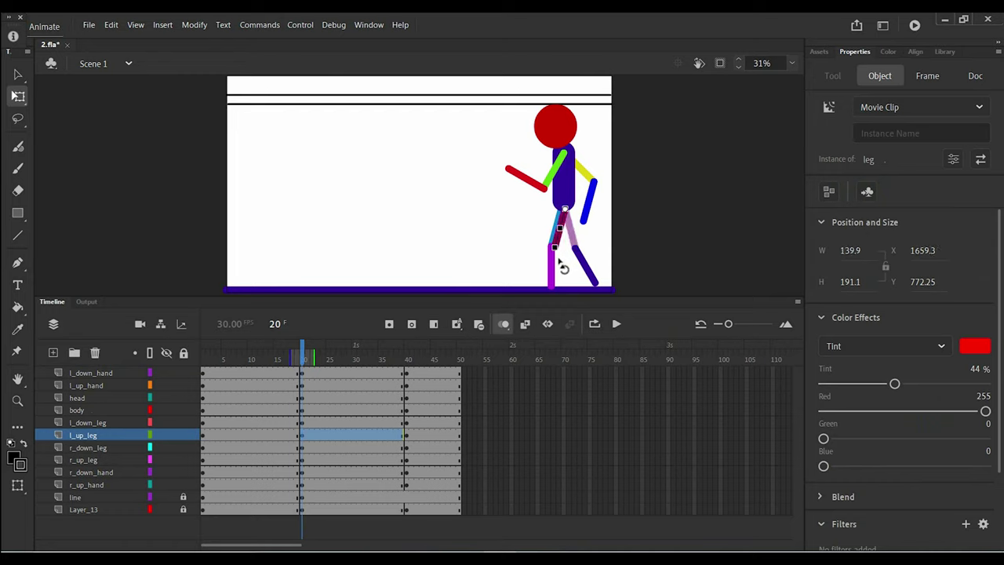
{"action": "left_click", "coordinate": [562, 276]}
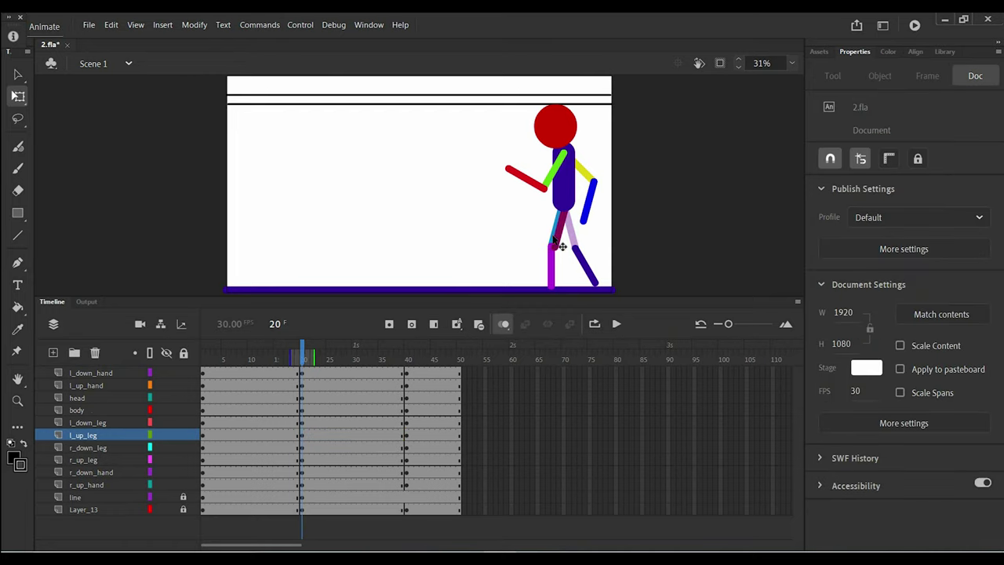
{"action": "left_click", "coordinate": [562, 246]}
{"action": "left_click_drag", "start_coordinate": [556, 267], "coordinate": [587, 273]}
{"action": "left_click", "coordinate": [559, 248]}
{"action": "left_click", "coordinate": [556, 246]}
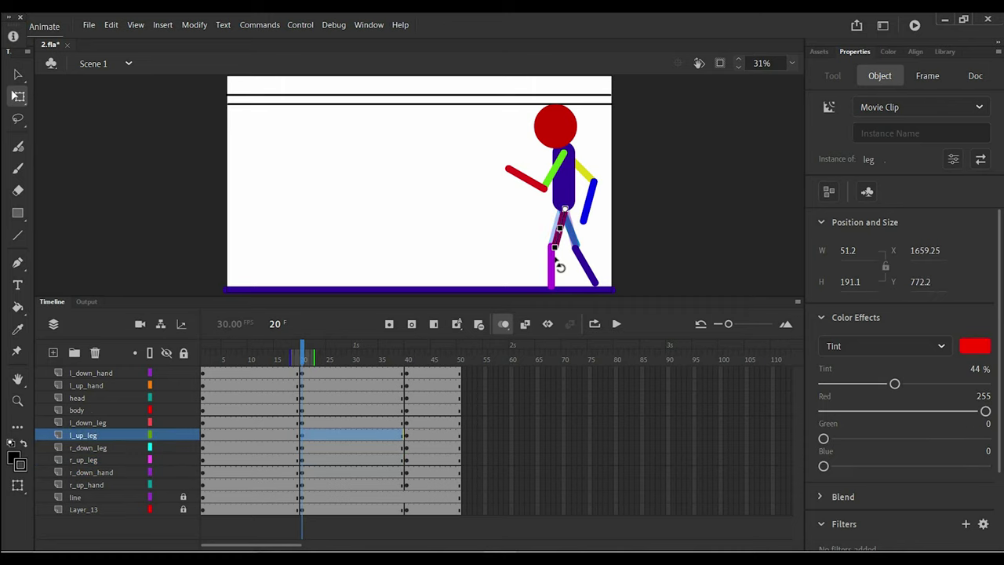
{"action": "left_click_drag", "start_coordinate": [552, 260], "coordinate": [548, 261]}
{"action": "key", "text": "ctrl+z"}
{"action": "left_click_drag", "start_coordinate": [551, 258], "coordinate": [545, 245]}
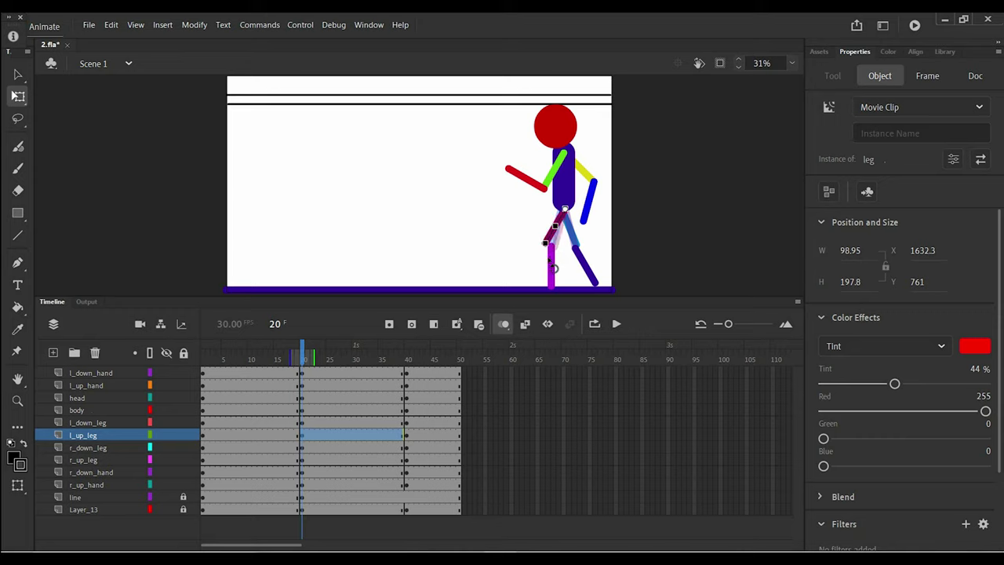
{"action": "key", "text": "ctrl+z"}
{"action": "left_click", "coordinate": [527, 255]}
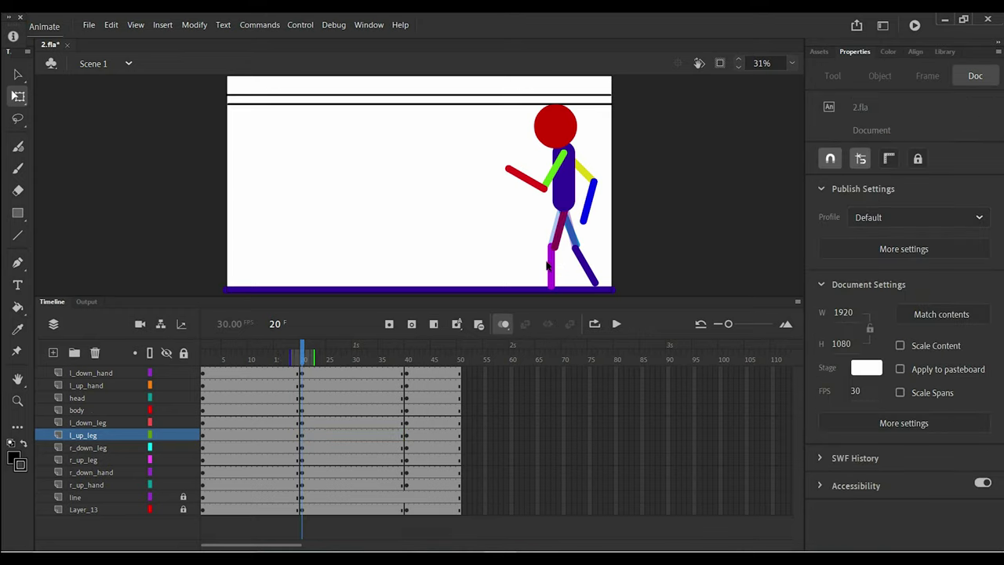
Swap the lower legs at frame 20, attaching the right one slanted at the rear knee and the left one vertical at the front knee
{"action": "left_click_drag", "start_coordinate": [594, 271], "coordinate": [547, 271]}
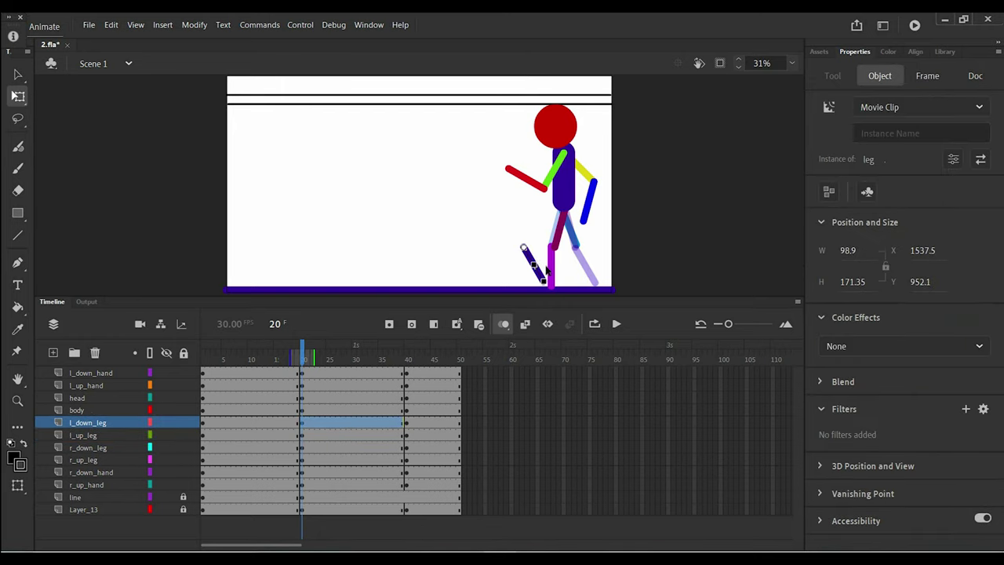
{"action": "left_click", "coordinate": [578, 271]}
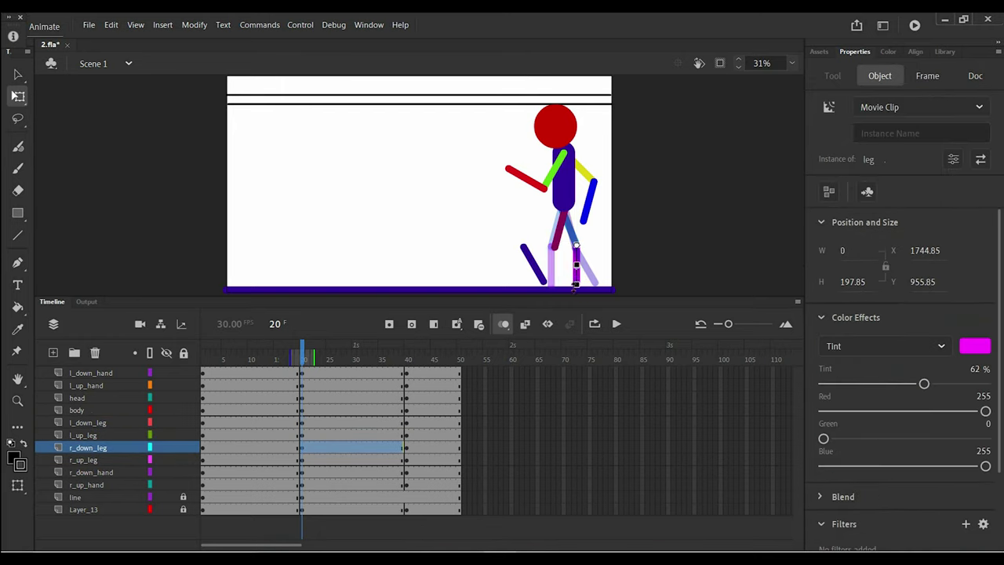
{"action": "left_click_drag", "start_coordinate": [583, 298], "coordinate": [605, 306]}
{"action": "left_click_drag", "start_coordinate": [541, 271], "coordinate": [573, 276]}
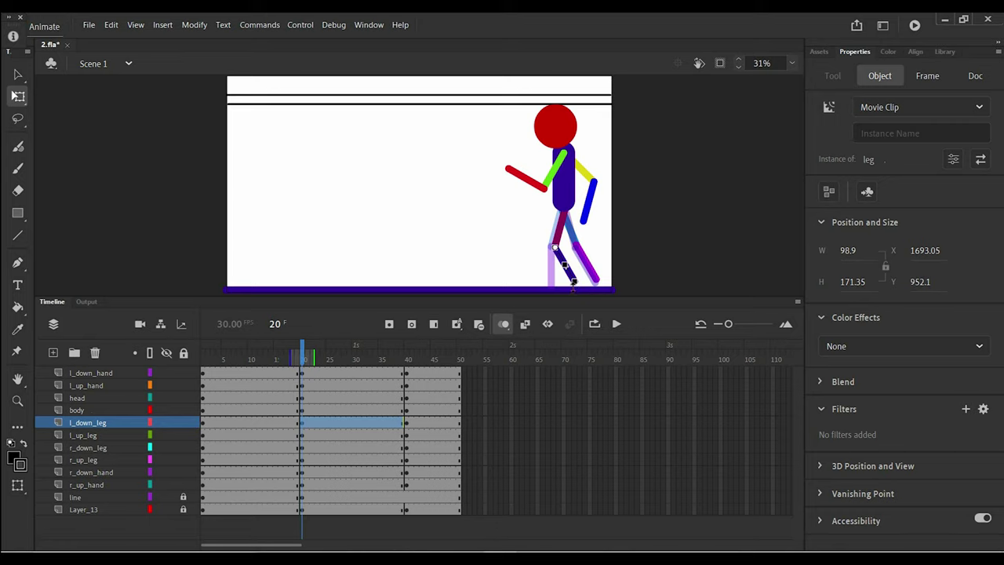
{"action": "left_click_drag", "start_coordinate": [571, 289], "coordinate": [554, 296]}
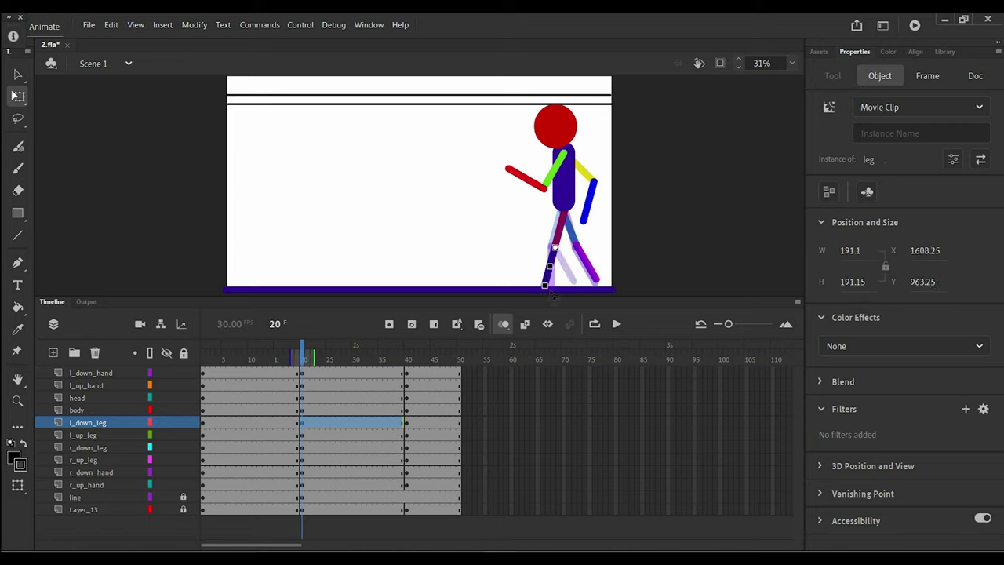
{"action": "left_click_drag", "start_coordinate": [552, 295], "coordinate": [557, 296]}
{"action": "left_click", "coordinate": [598, 249]}
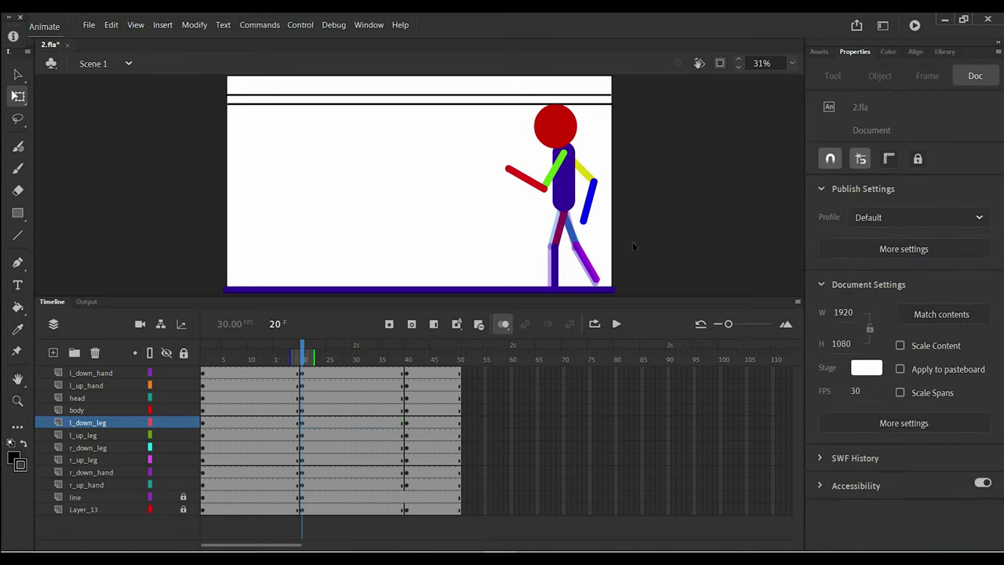
Nudge the right lower leg left and down at frame 20 so its foot lines up with the previous frame's rear foot
{"action": "left_click_drag", "start_coordinate": [305, 359], "coordinate": [313, 388]}
{"action": "left_click", "coordinate": [503, 323]}
{"action": "left_click", "coordinate": [305, 354]}
{"action": "left_click", "coordinate": [590, 265]}
{"action": "key", "text": "Left"}
{"action": "key", "text": "Left"}
{"action": "key", "text": "Down"}
{"action": "key", "text": "Down"}
{"action": "key", "text": "Down"}
{"action": "key", "text": "Down"}
{"action": "key", "text": "Left"}
{"action": "key", "text": "Left"}
{"action": "key", "text": "Left"}
{"action": "key", "text": "Down"}
{"action": "key", "text": "Down"}
{"action": "key", "text": "Down"}
{"action": "key", "text": "Down"}
{"action": "key", "text": "Right"}
Nudge the right upper leg down and left, and rotate it slightly so it connects the hip with the rear knee
{"action": "left_click", "coordinate": [583, 256]}
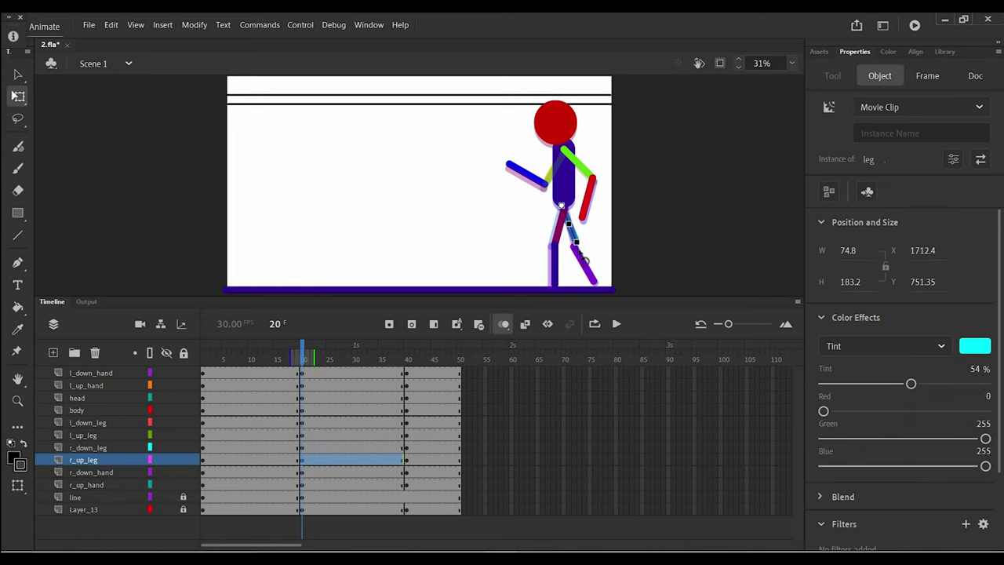
{"action": "key", "text": "Down"}
{"action": "key", "text": "Down"}
{"action": "key", "text": "Left"}
{"action": "key", "text": "Left"}
{"action": "key", "text": "Left"}
{"action": "key", "text": "Left"}
{"action": "key", "text": "Left"}
{"action": "left_click", "coordinate": [566, 260]}
{"action": "left_click_drag", "start_coordinate": [577, 260], "coordinate": [575, 238]}
{"action": "left_click", "coordinate": [598, 253]}
Align the left upper and lower leg with the previous frame's front leg, joined at the knee
{"action": "left_click", "coordinate": [560, 249]}
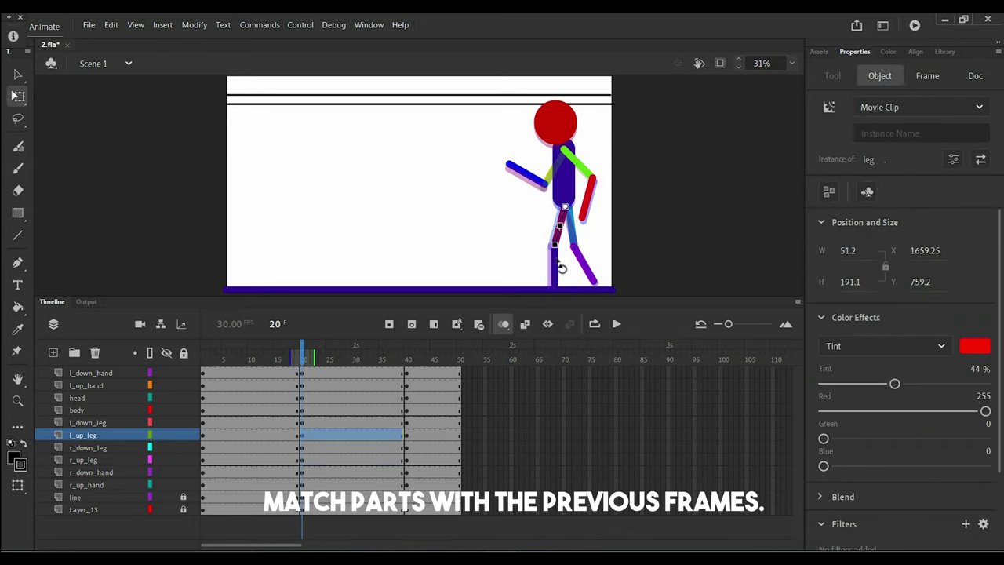
{"action": "left_click", "coordinate": [557, 270]}
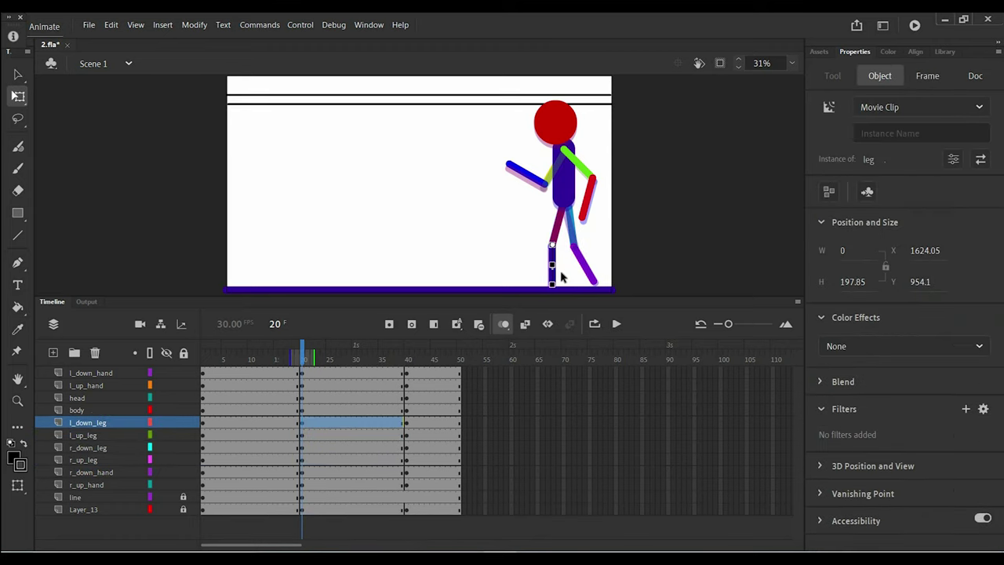
{"action": "left_click", "coordinate": [598, 213]}
Nudge the right forearm down and slightly left so it matches the previous frame's forward forearm
{"action": "left_click", "coordinate": [544, 184]}
{"action": "key", "text": "Down"}
{"action": "key", "text": "Down"}
{"action": "key", "text": "Down"}
{"action": "key", "text": "Down"}
{"action": "key", "text": "Down"}
{"action": "key", "text": "Down"}
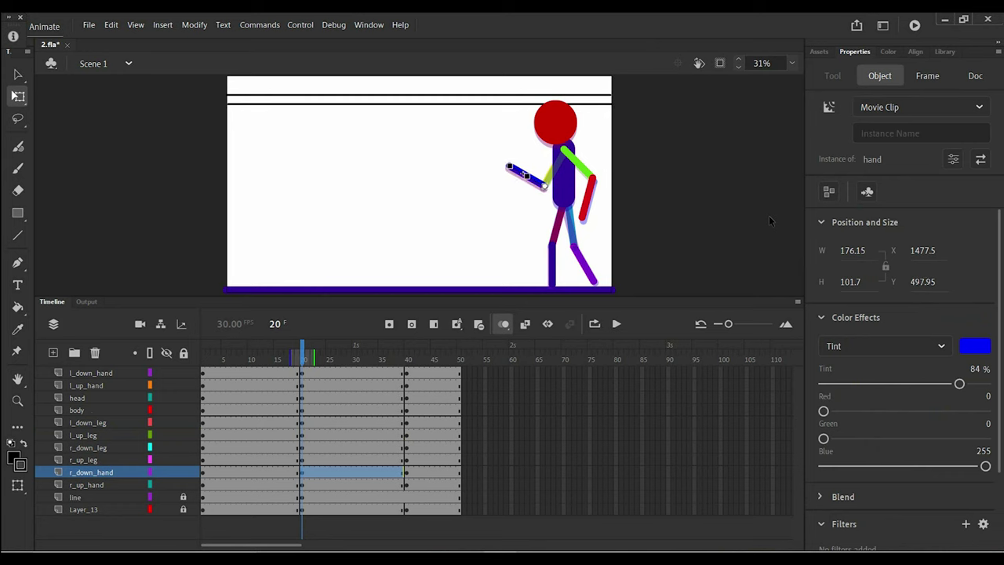
{"action": "key", "text": "Left"}
{"action": "key", "text": "Left"}
{"action": "left_click", "coordinate": [395, 180]}
Nudge the left forearm down at frame 20 to match the previous frame's rear forearm
{"action": "left_click", "coordinate": [590, 195]}
{"action": "key", "text": "Down"}
{"action": "key", "text": "Down"}
{"action": "key", "text": "Down"}
{"action": "key", "text": "Down"}
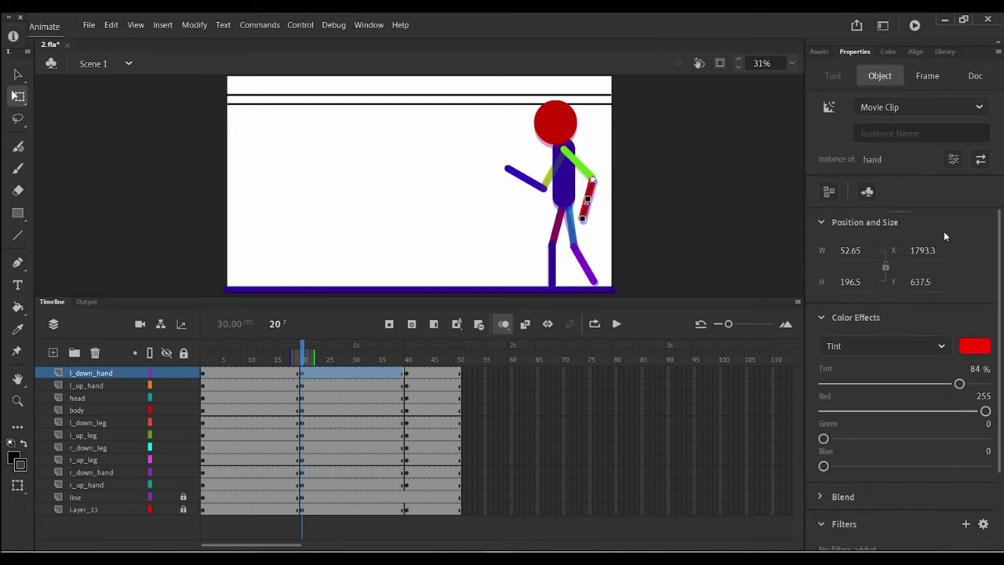
Create classic tweens across all frames of every layer and return the playhead to frame 1
{"action": "right_click", "coordinate": [420, 493]}
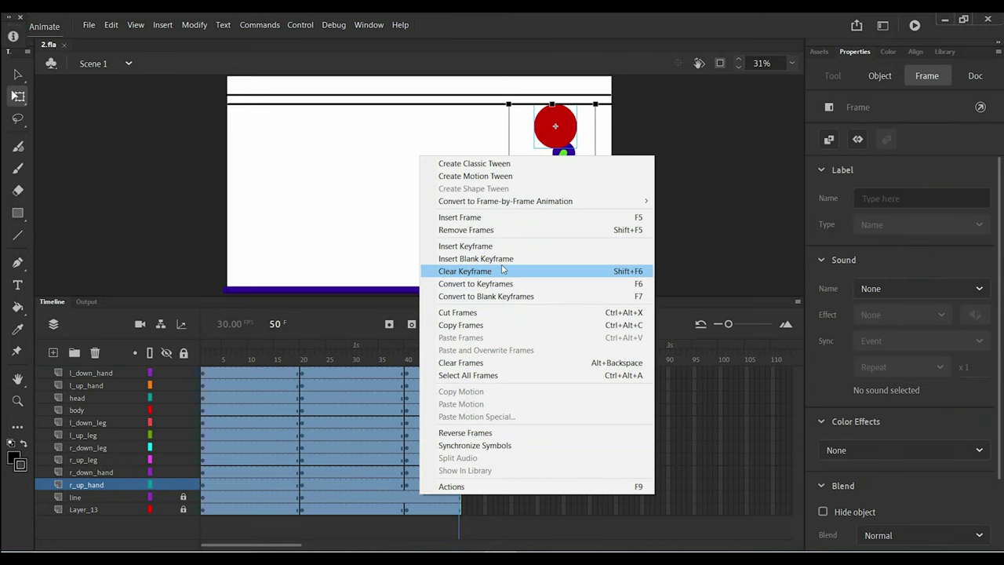
{"action": "left_click", "coordinate": [495, 163]}
{"action": "left_click_drag", "start_coordinate": [461, 358], "coordinate": [124, 422]}
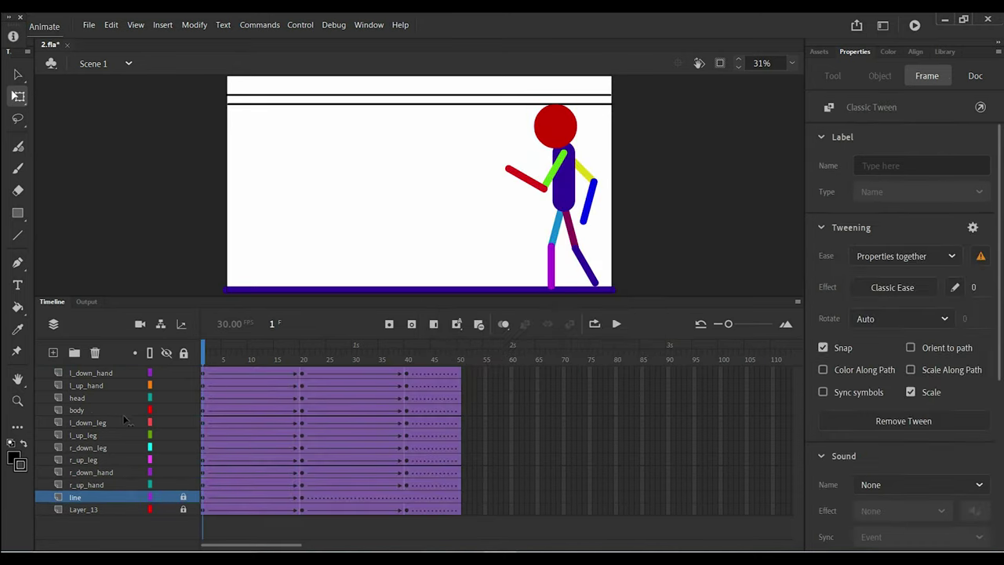
At frame 31, add a keyframe for the left forearm and lower it so it joins the upper arm at the elbow
{"action": "left_click", "coordinate": [240, 365]}
{"action": "left_click_drag", "start_coordinate": [243, 370], "coordinate": [361, 402]}
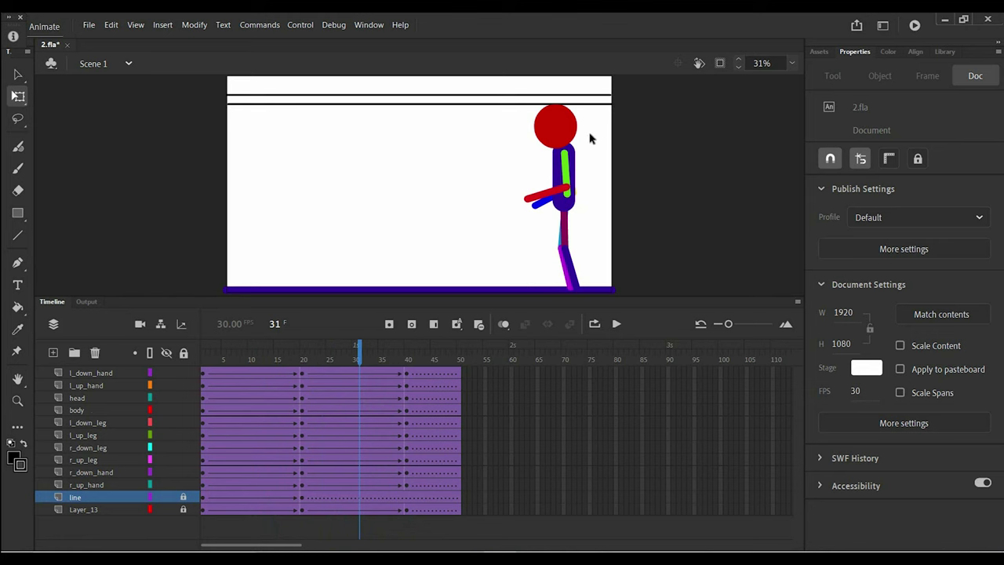
{"action": "left_click", "coordinate": [559, 190]}
{"action": "key", "text": "F6"}
{"action": "left_click", "coordinate": [494, 207]}
{"action": "left_click_drag", "start_coordinate": [547, 193], "coordinate": [547, 201]}
{"action": "left_click", "coordinate": [508, 238]}
{"action": "left_click", "coordinate": [577, 200]}
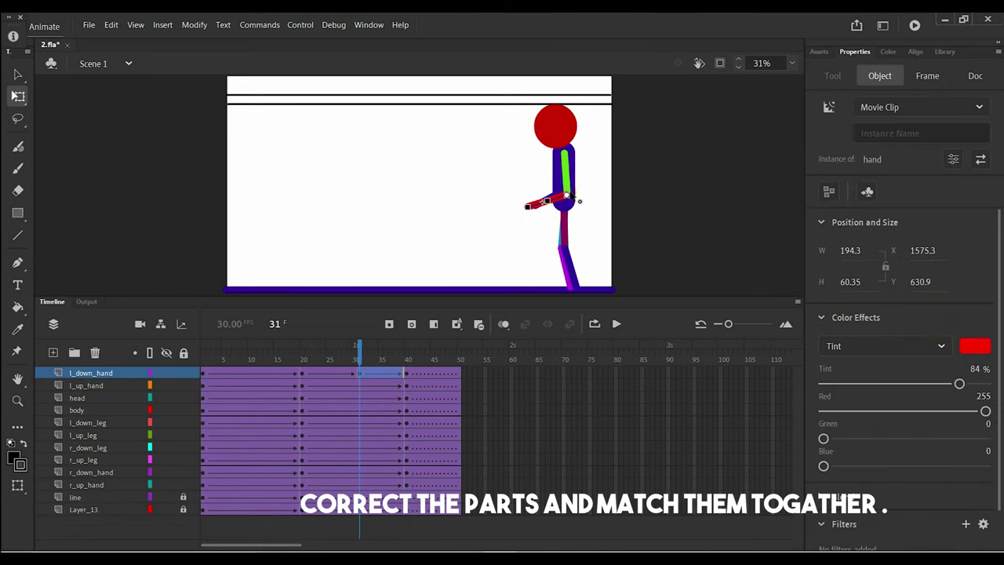
{"action": "left_click", "coordinate": [544, 178]}
Insert keyframes at frame 31 on all the remaining layers
{"action": "mouse_move", "coordinate": [377, 351]}
{"action": "left_mouse_down"}
{"action": "mouse_move", "coordinate": [303, 384]}
{"action": "mouse_move", "coordinate": [381, 359]}
{"action": "mouse_move", "coordinate": [361, 357]}
{"action": "left_mouse_up"}
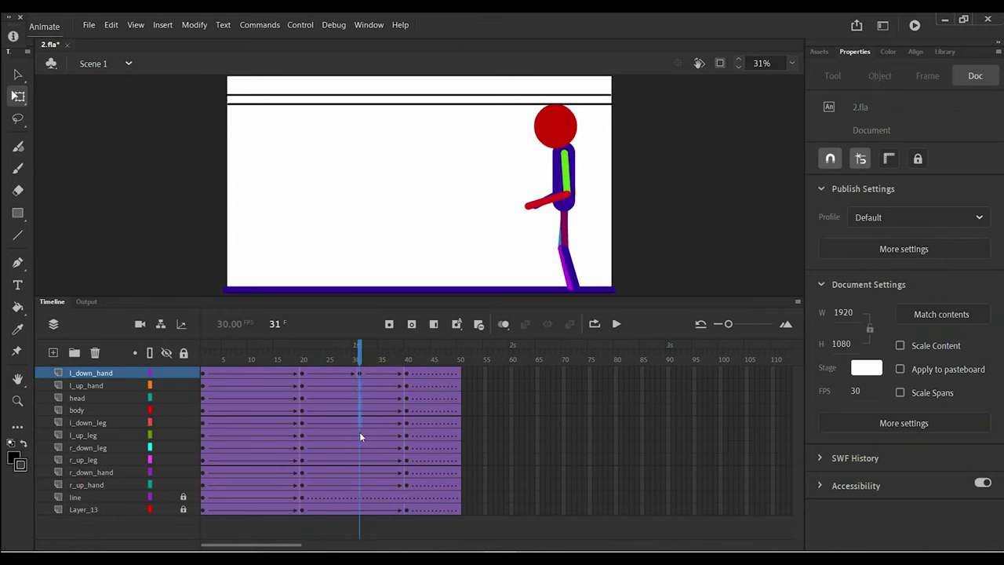
{"action": "left_click", "coordinate": [361, 510], "text": "shift"}
{"action": "right_click", "coordinate": [362, 485]}
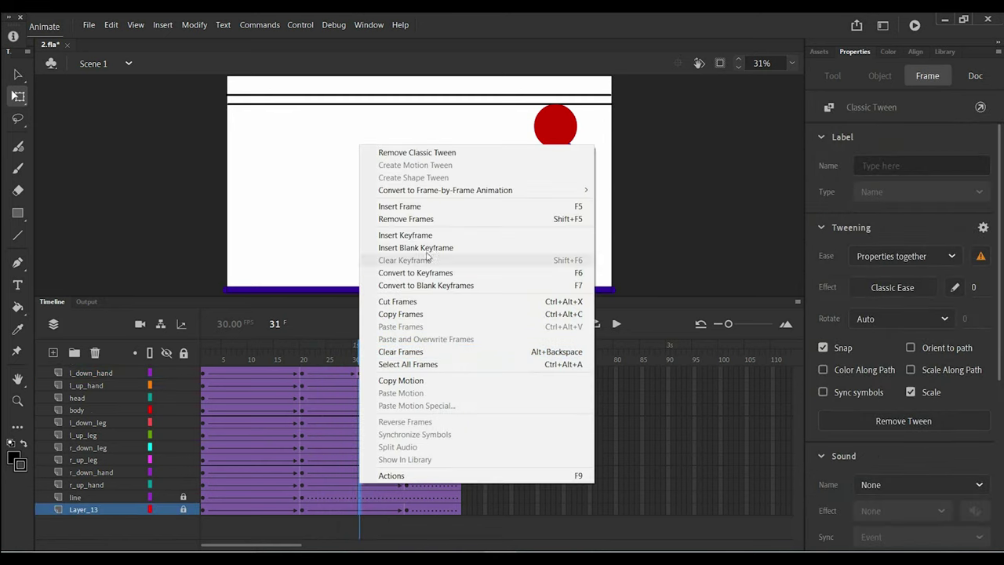
{"action": "left_click", "coordinate": [426, 236]}
{"action": "left_click_drag", "start_coordinate": [572, 193], "coordinate": [571, 183]}
{"action": "left_click", "coordinate": [589, 242]}
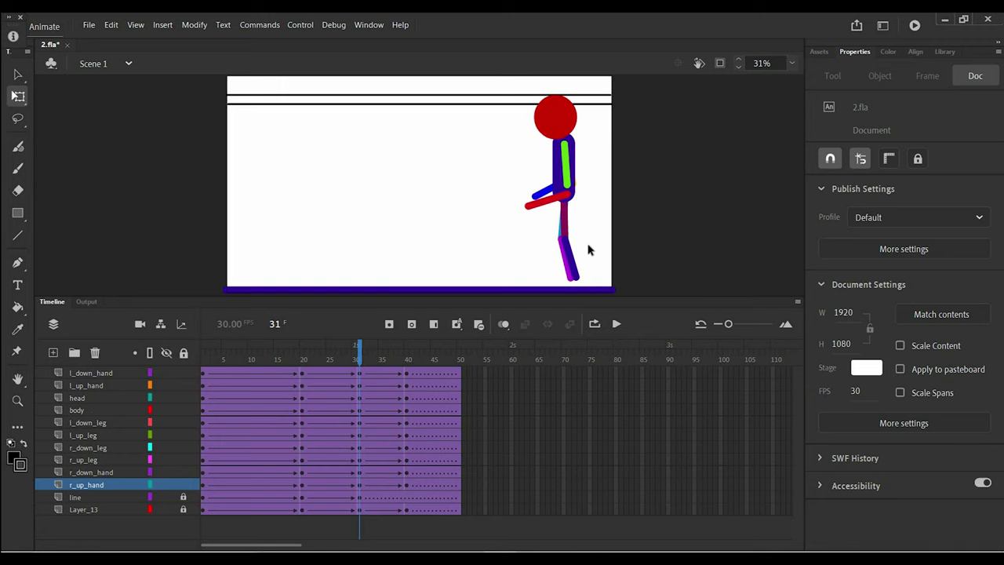
{"action": "key", "text": "ctrl+z"}
{"action": "key", "text": "ctrl+z"}
Raise the figure at frame 31 with both forearms attached, keeping the lower legs near the ground line
{"action": "left_click_drag", "start_coordinate": [594, 116], "coordinate": [548, 195]}
{"action": "left_click", "coordinate": [591, 233]}
{"action": "left_click_drag", "start_coordinate": [597, 251], "coordinate": [548, 271]}
{"action": "left_click", "coordinate": [471, 198]}
At frame 34, reposition the right and left forearms so they rejoin their upper arms at the elbows
{"action": "left_click_drag", "start_coordinate": [359, 353], "coordinate": [375, 376]}
{"action": "left_click_drag", "start_coordinate": [554, 211], "coordinate": [555, 212]}
{"action": "left_click", "coordinate": [439, 184]}
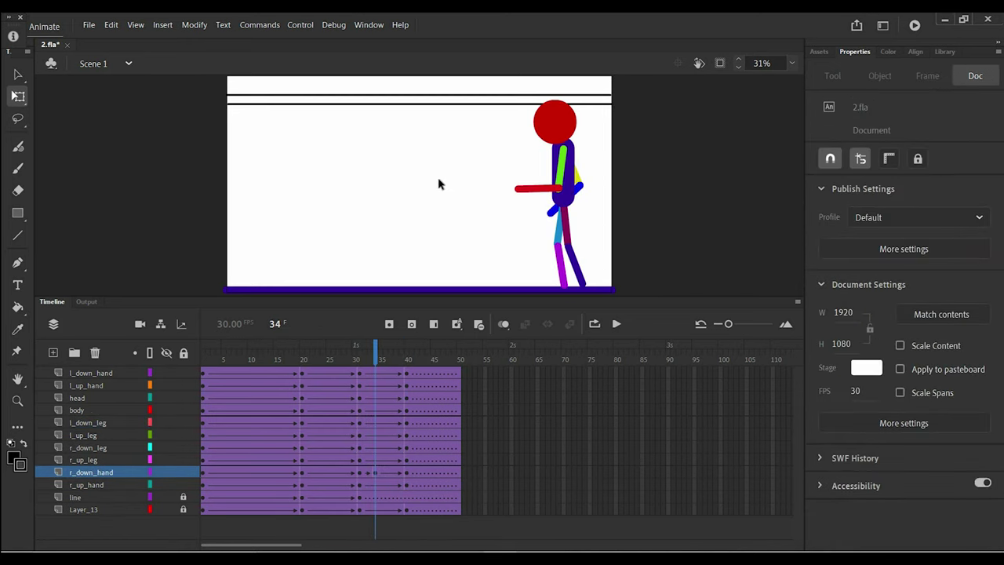
{"action": "left_click", "coordinate": [559, 188]}
{"action": "left_click", "coordinate": [447, 235]}
At frame 10, reposition the left forearm so it connects to the upper arm at the elbow
{"action": "left_click", "coordinate": [381, 360]}
{"action": "left_click_drag", "start_coordinate": [381, 359], "coordinate": [250, 393]}
{"action": "left_click", "coordinate": [481, 245]}
{"action": "key", "text": "ctrl+a"}
{"action": "left_click", "coordinate": [471, 255]}
{"action": "double_click", "coordinate": [559, 200]}
{"action": "double_click", "coordinate": [580, 222]}
{"action": "left_click_drag", "start_coordinate": [547, 201], "coordinate": [550, 200]}
{"action": "key", "text": "Down"}
{"action": "key", "text": "Right"}
{"action": "left_click", "coordinate": [390, 251]}
{"action": "left_click", "coordinate": [549, 201]}
{"action": "left_click", "coordinate": [538, 229]}
{"action": "left_click", "coordinate": [547, 202]}
Insert keyframes at frame 10 on all the layers below l_down_hand
{"action": "left_click_drag", "start_coordinate": [254, 373], "coordinate": [260, 511]}
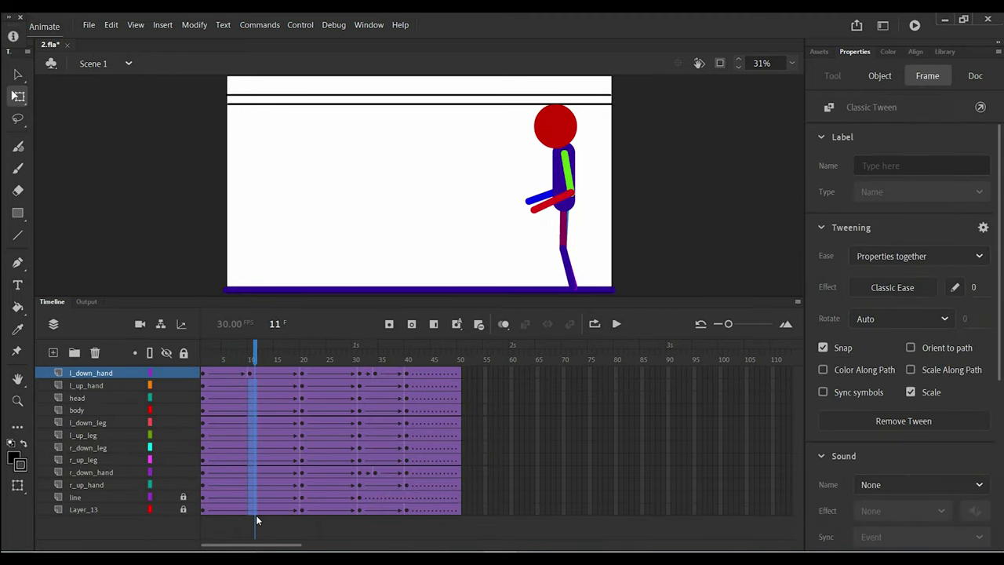
{"action": "left_click", "coordinate": [251, 512]}
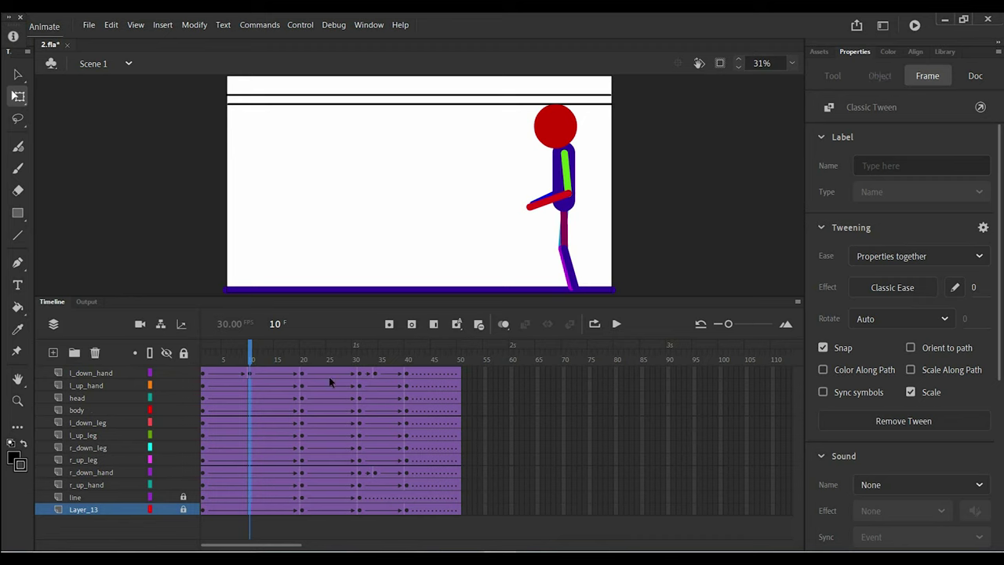
{"action": "right_click", "coordinate": [251, 424]}
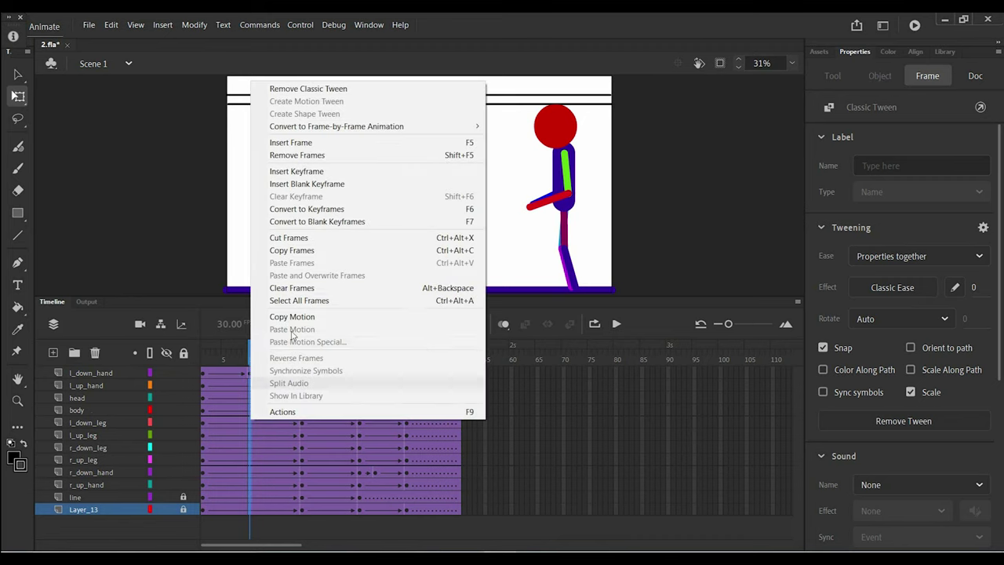
{"action": "left_click", "coordinate": [337, 171]}
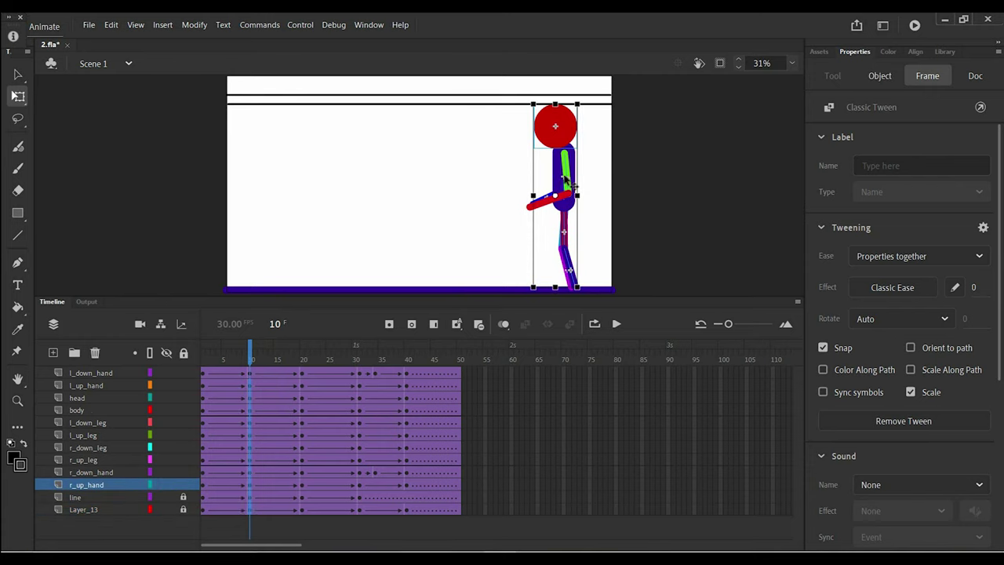
At frame 10, raise the head, body, arms and upper legs slightly, leaving both lower legs out of the move
{"action": "left_click_drag", "start_coordinate": [564, 179], "coordinate": [553, 200]}
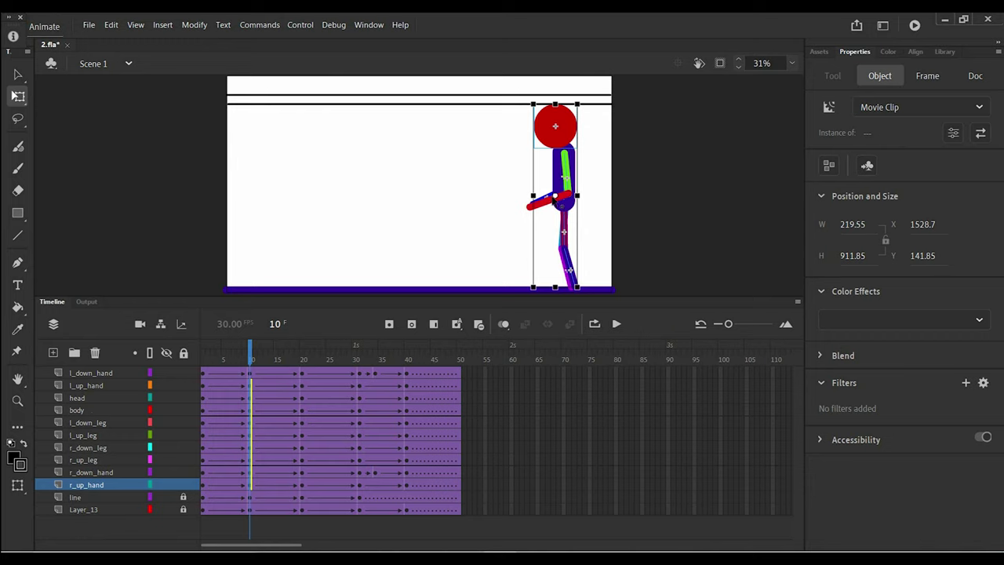
{"action": "left_click", "coordinate": [550, 203]}
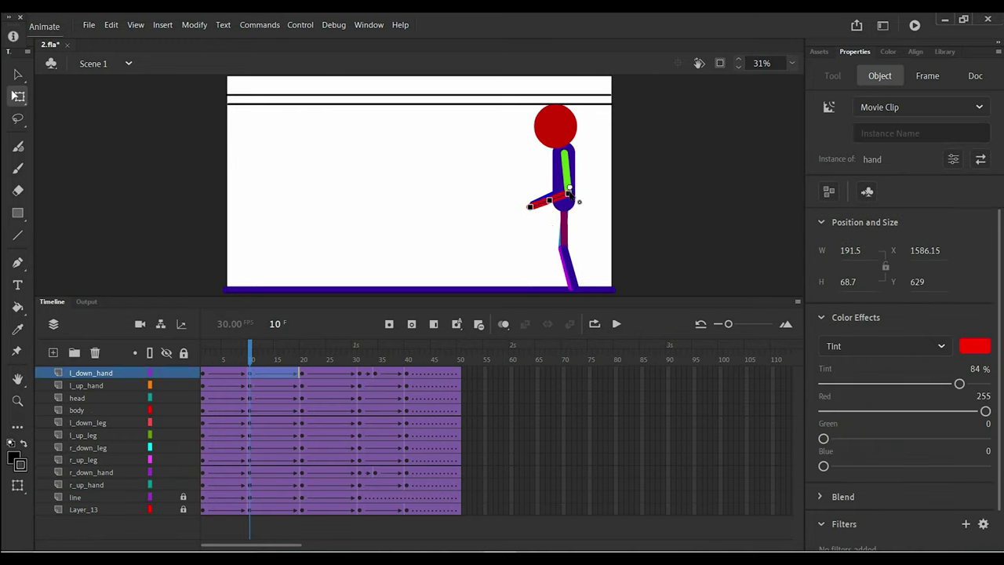
{"action": "left_click_drag", "start_coordinate": [590, 107], "coordinate": [510, 290]}
{"action": "left_click_drag", "start_coordinate": [564, 130], "coordinate": [569, 124]}
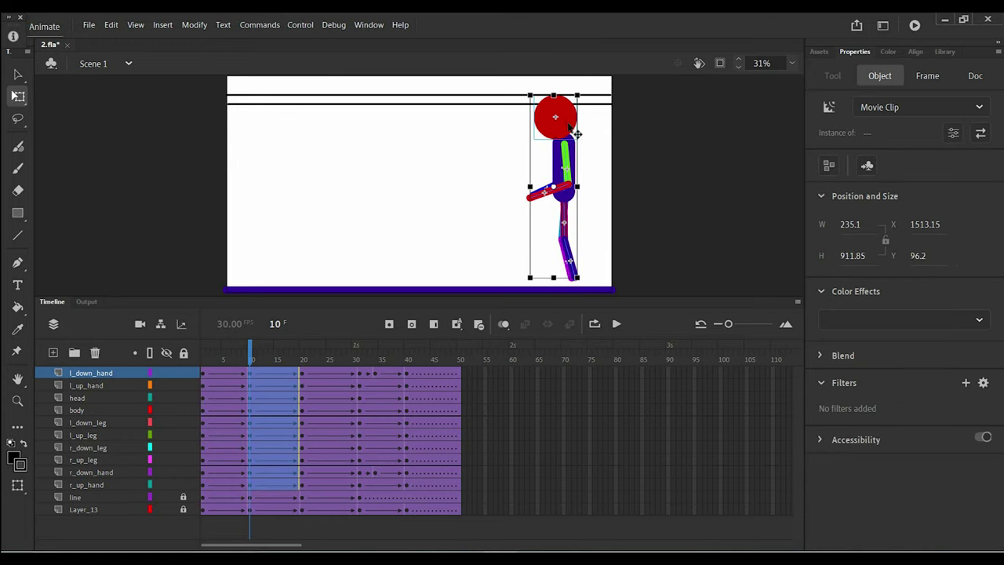
{"action": "key", "text": "ctrl+z"}
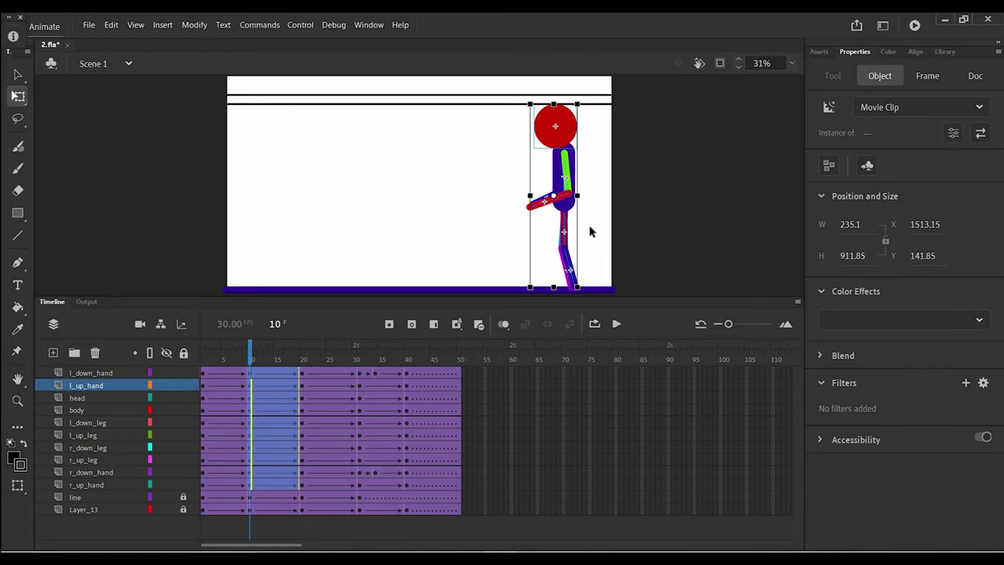
{"action": "left_click", "coordinate": [569, 266], "text": "shift"}
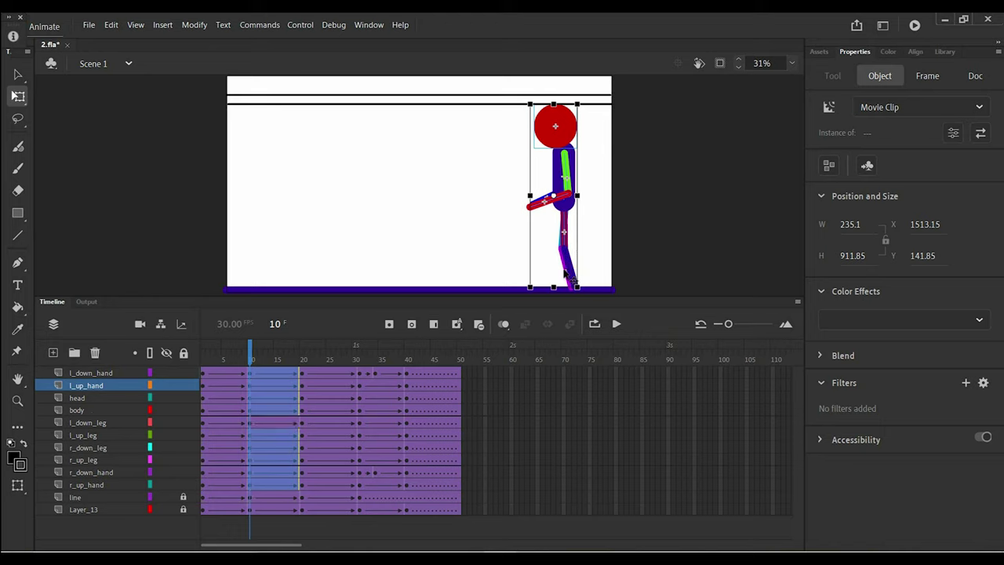
{"action": "left_click", "coordinate": [568, 272], "text": "shift"}
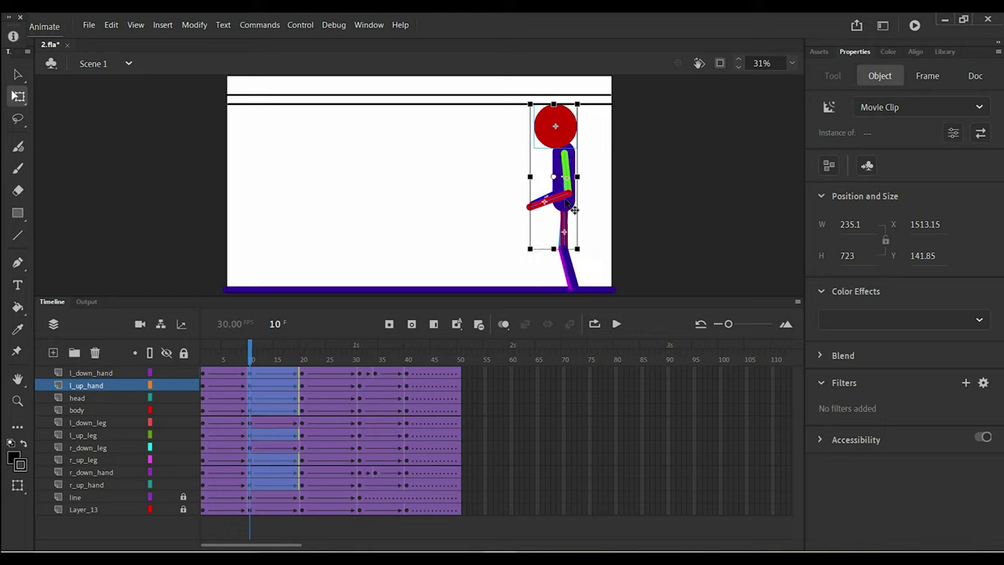
{"action": "left_click_drag", "start_coordinate": [575, 210], "coordinate": [576, 206]}
{"action": "left_click", "coordinate": [619, 255]}
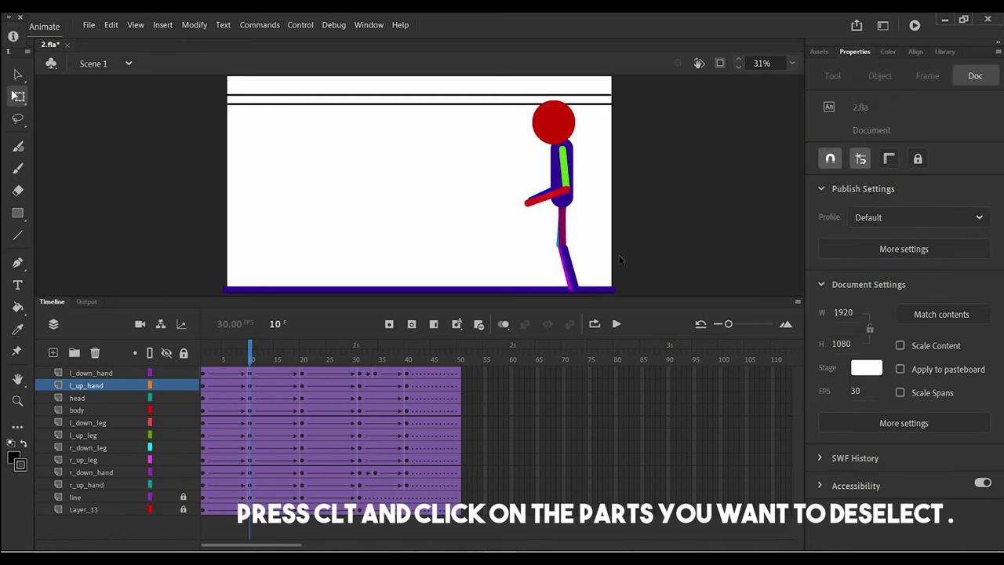
Nudge the left lower leg at frame 10 slightly left and up so it joins the upper leg at the knee
{"action": "left_click", "coordinate": [567, 271]}
{"action": "key", "text": "Left"}
{"action": "key", "text": "Left"}
{"action": "key", "text": "Up"}
{"action": "left_click", "coordinate": [493, 209]}
Scrub and play the animation through to frame 50 to check the walk, and return to frame 1
{"action": "left_click_drag", "start_coordinate": [257, 359], "coordinate": [393, 392]}
{"action": "key", "text": "Return"}
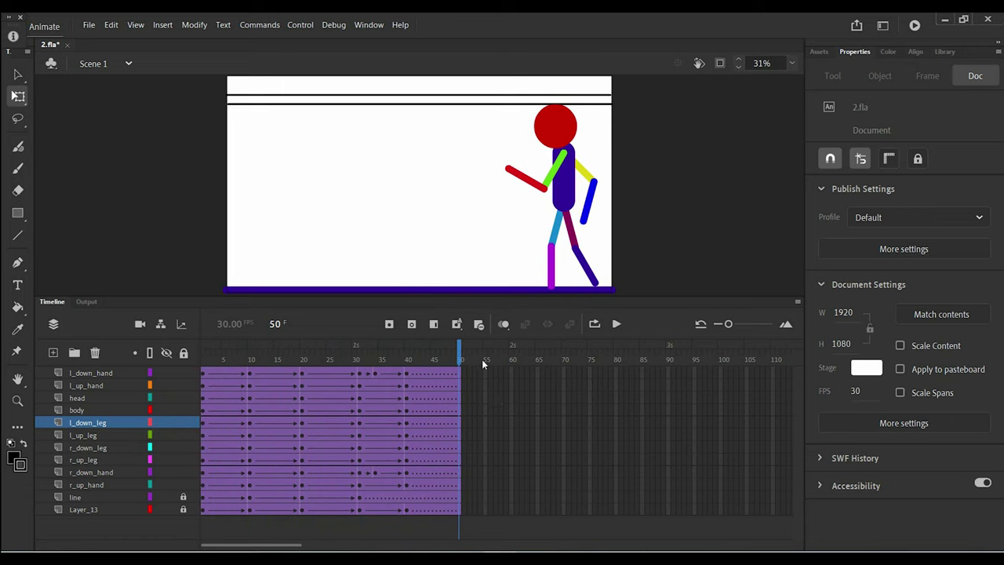
{"action": "left_click_drag", "start_coordinate": [449, 350], "coordinate": [115, 472]}
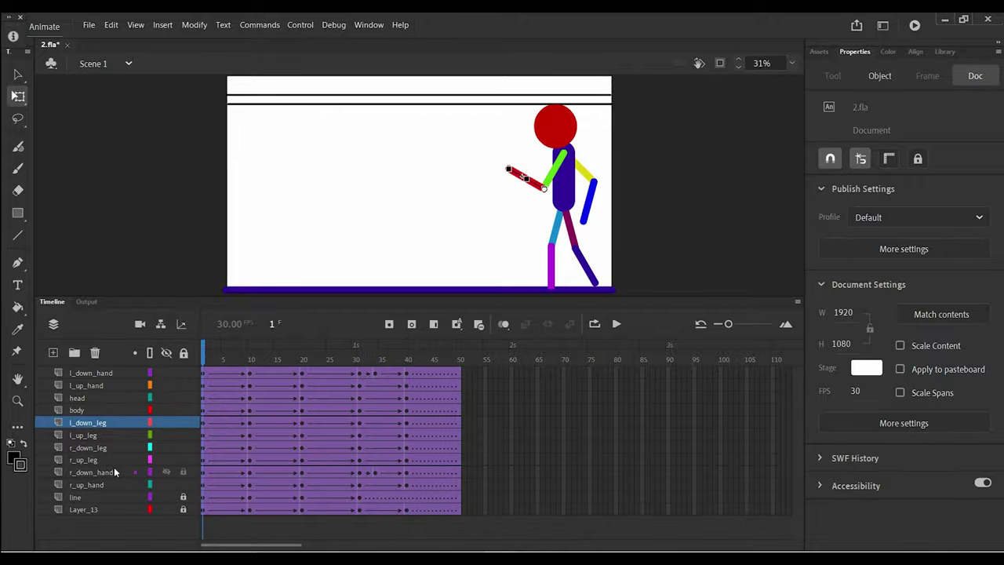